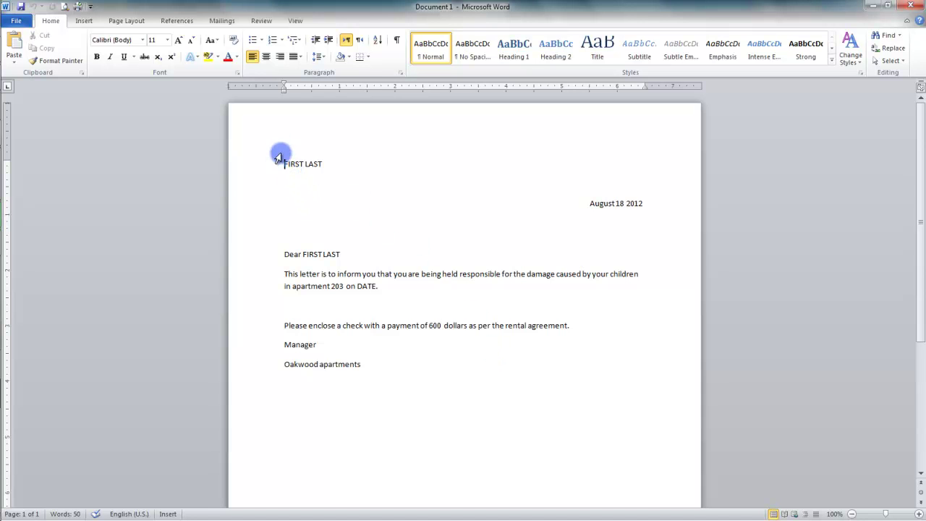
Start the step-by-step Mail Merge wizard with Letters as the document type and continue to the starting document.
left_click(222, 21)
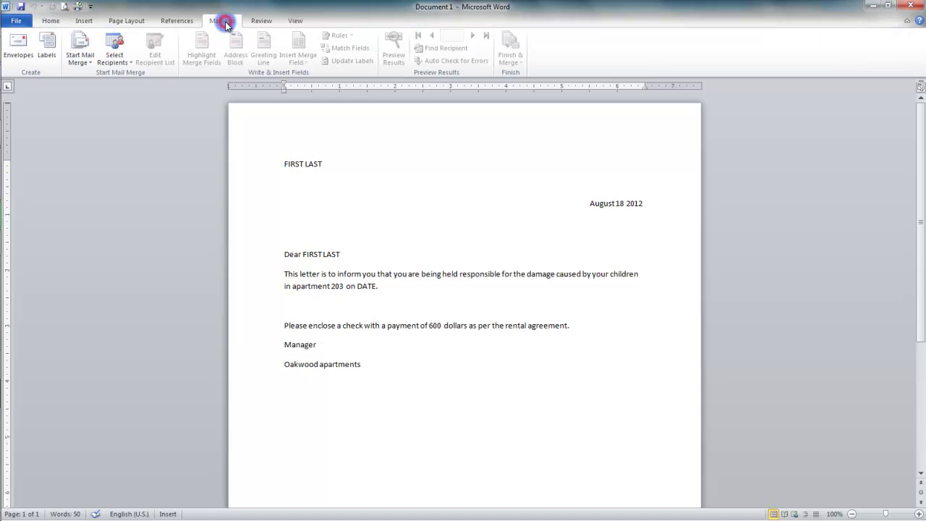
left_click(88, 62)
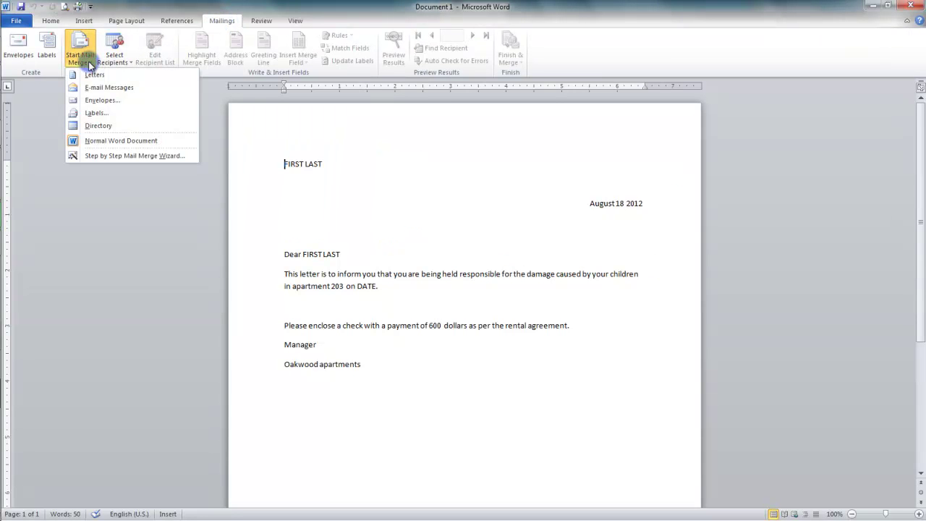
left_click(106, 158)
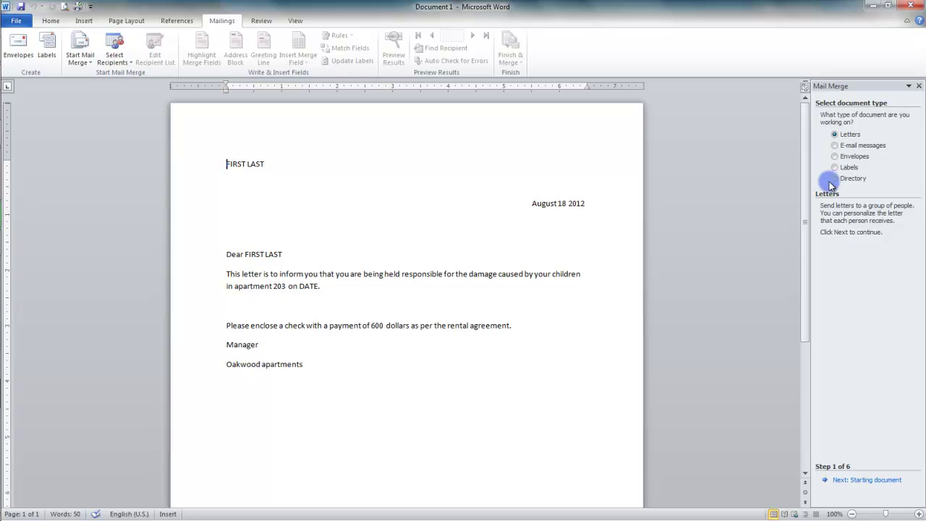
left_click(865, 480)
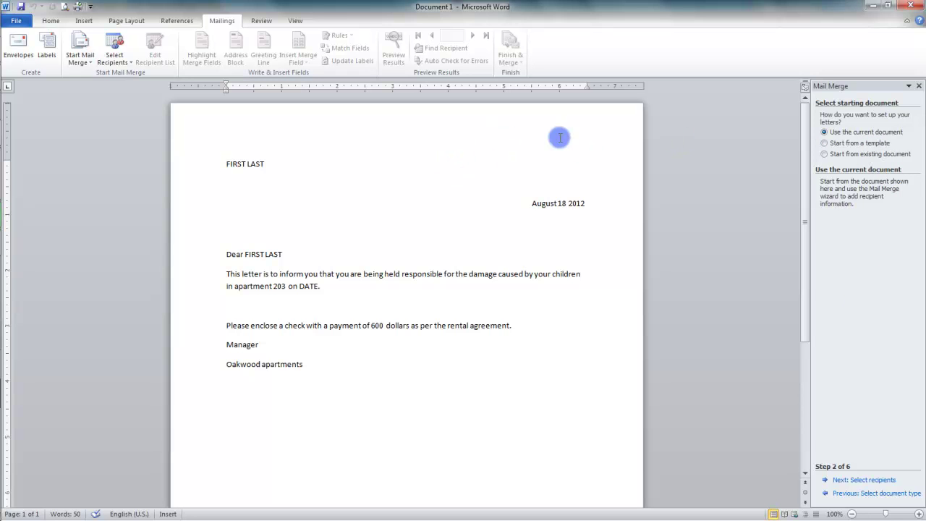
left_click(849, 156)
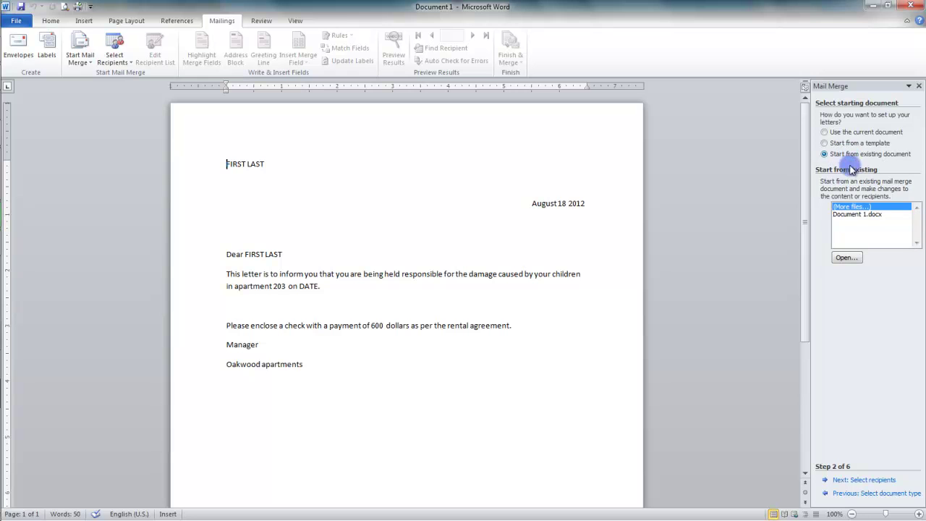
left_click(859, 209)
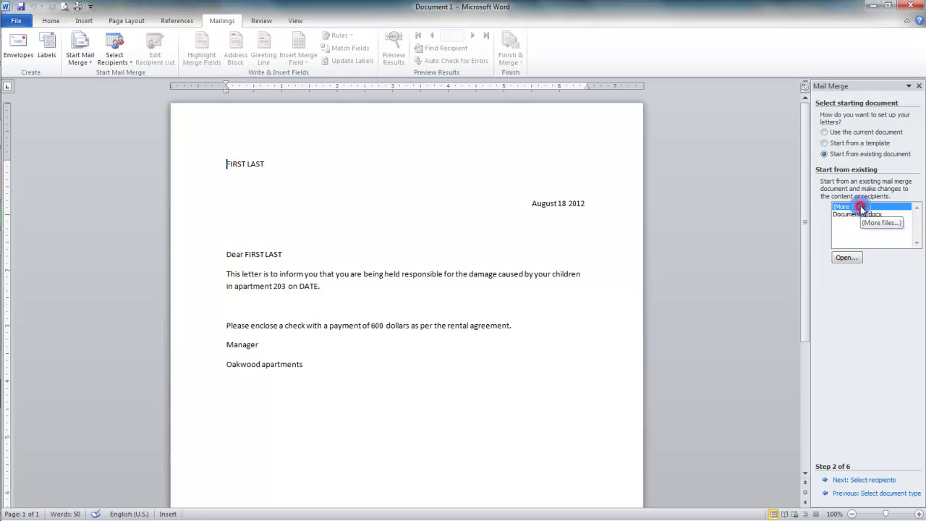
left_click(845, 258)
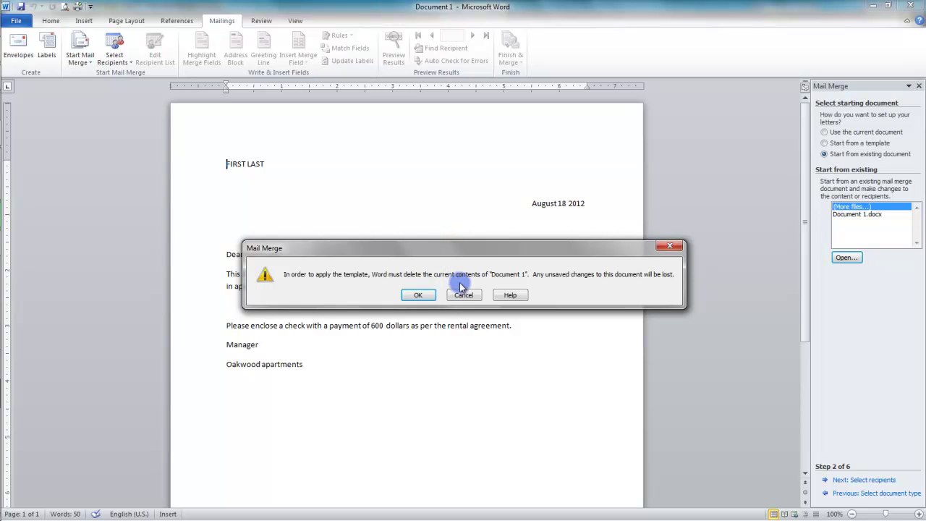
left_click(426, 296)
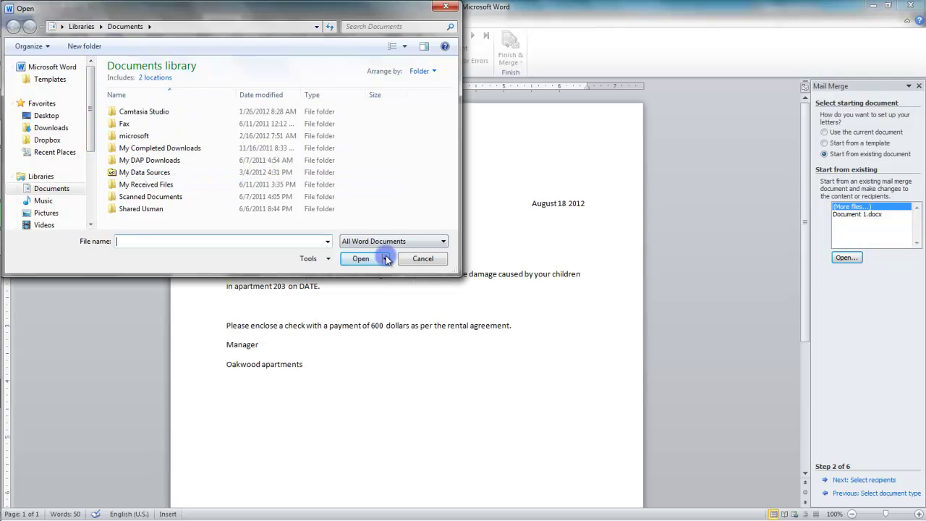
left_click(425, 259)
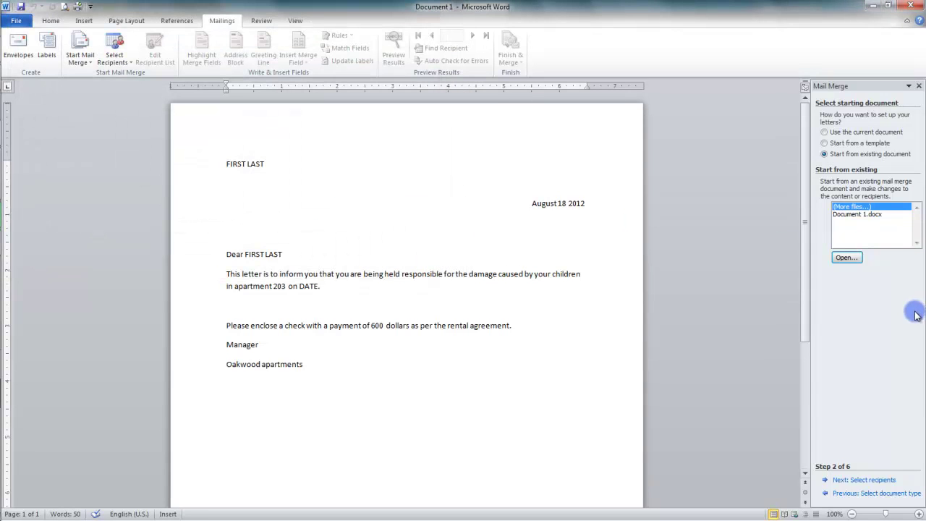
left_click(830, 144)
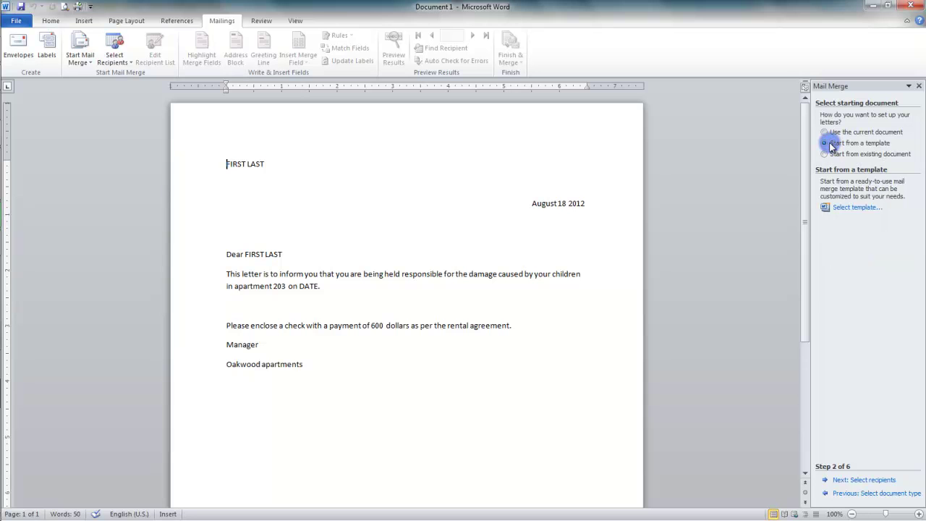
left_click(844, 208)
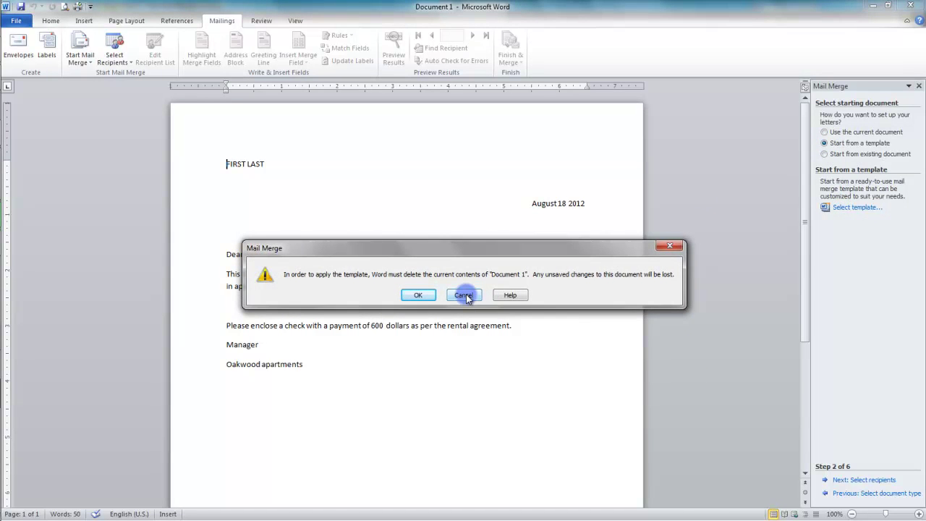
left_click(463, 295)
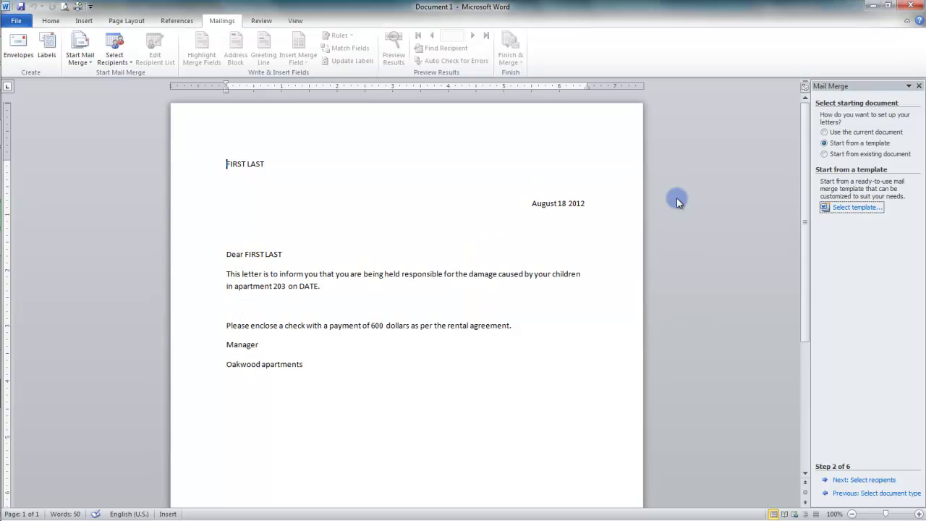
Use the current document as the starting document for the letters and continue to recipient selection.
left_click(830, 132)
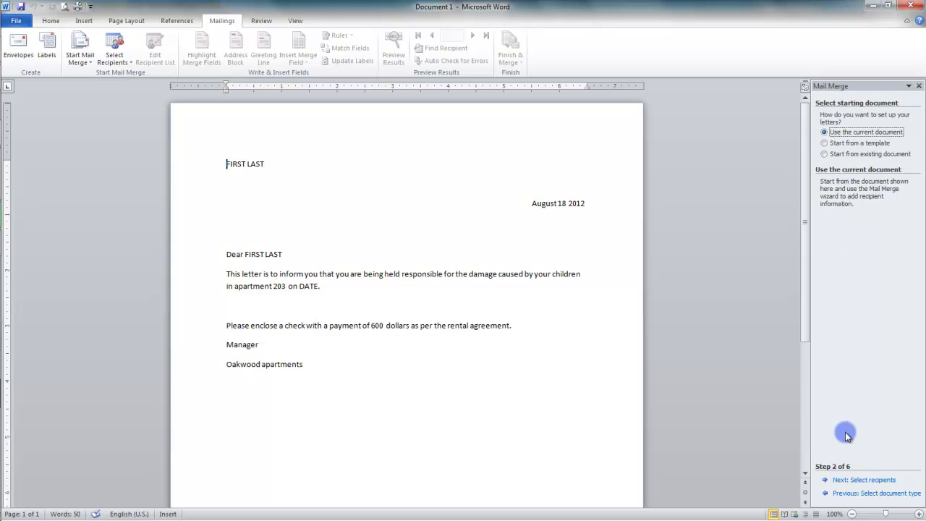
left_click(875, 482)
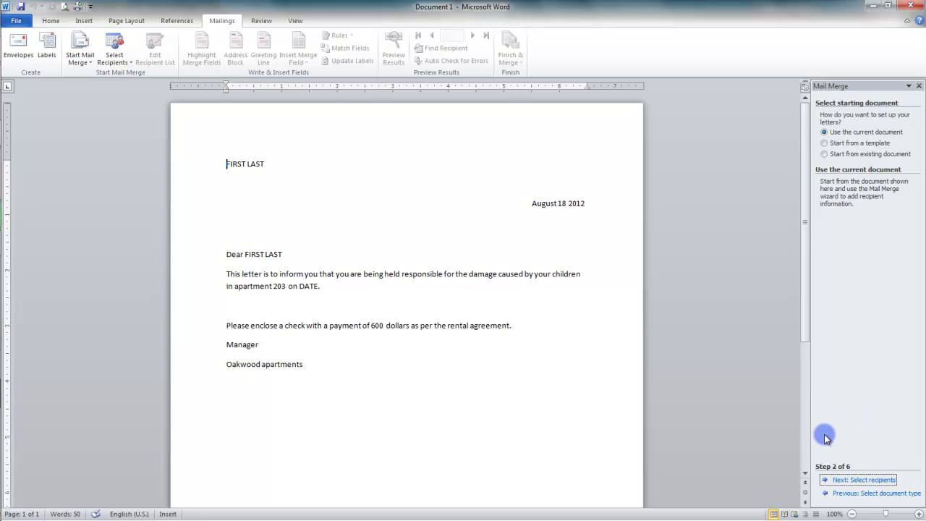
left_click(857, 481)
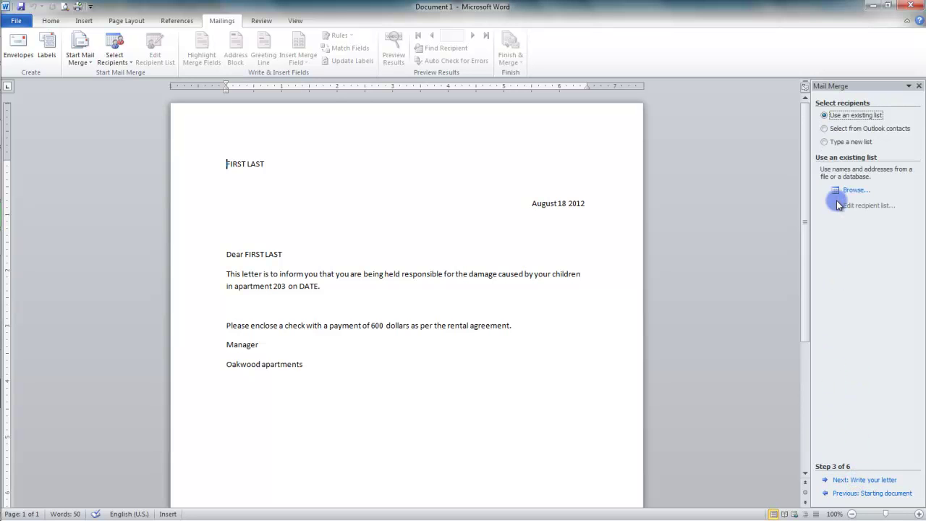
Use an existing recipient list, loading the Address List database from the My Data Sources folder in Documents.
left_click(851, 116)
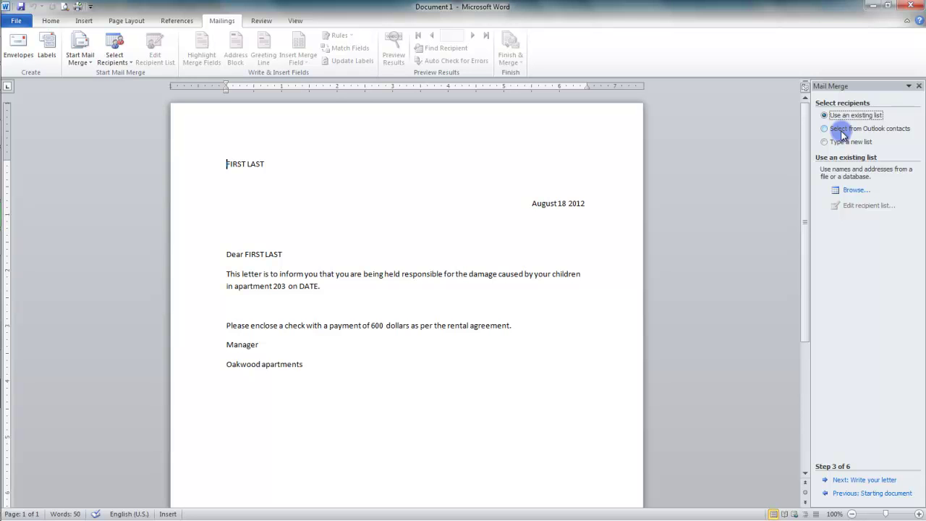
left_click(392, 272)
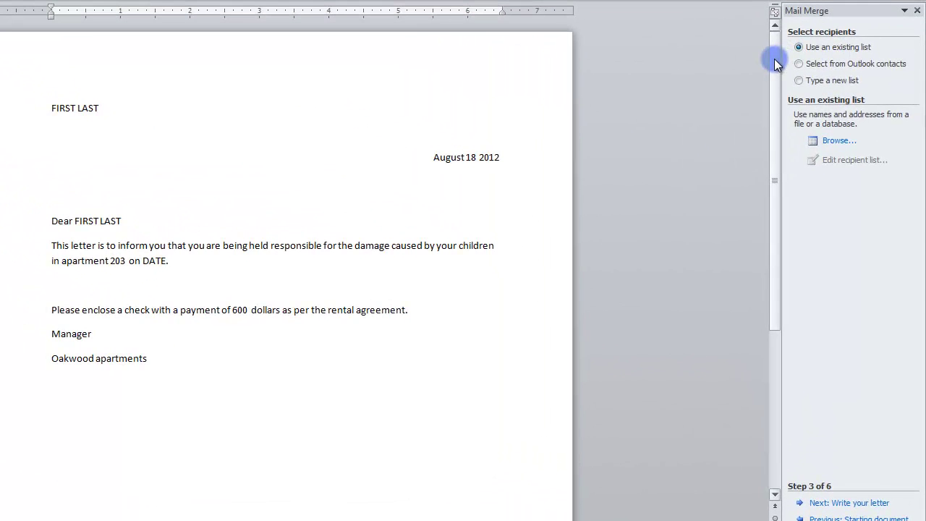
left_click(734, 84)
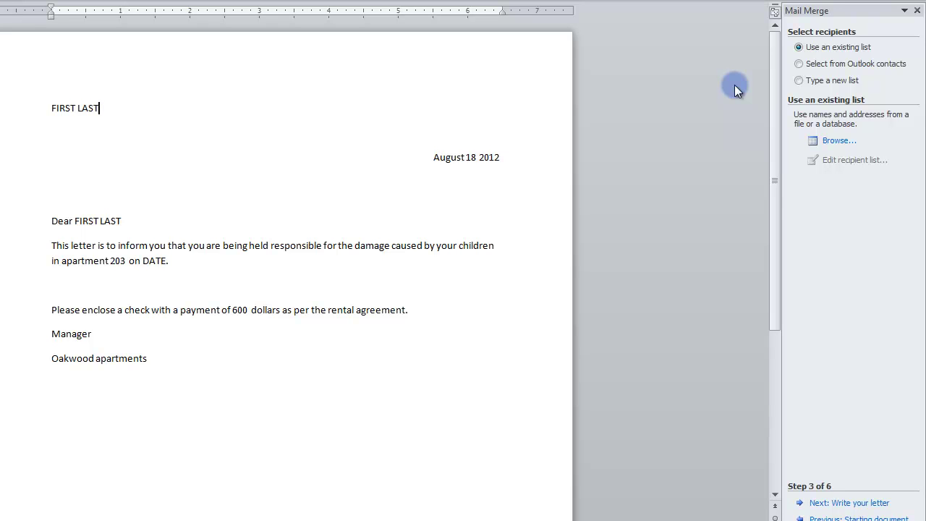
left_click(797, 48)
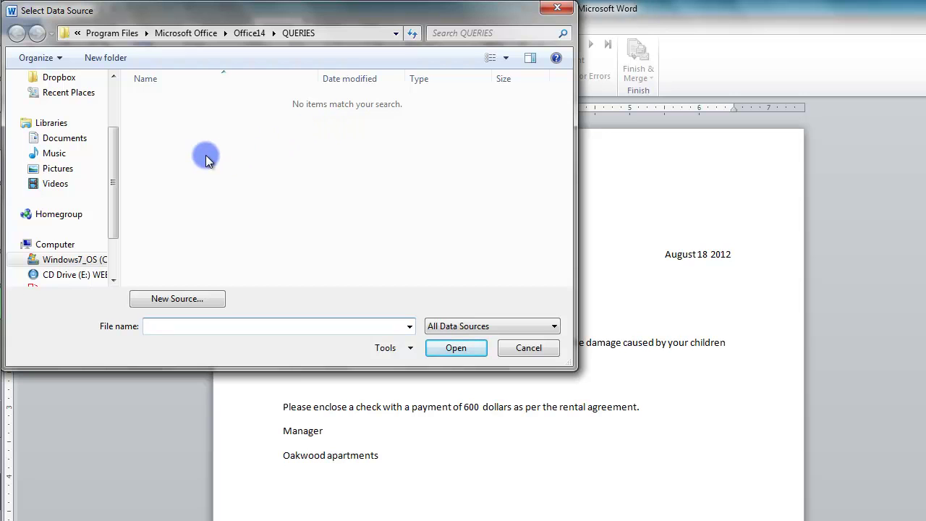
left_click_drag(113, 152, 113, 102)
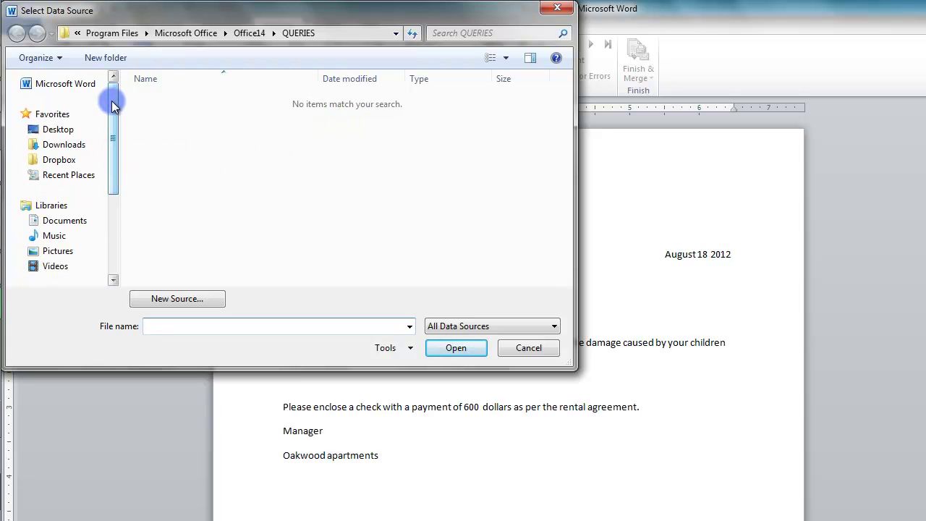
left_click(78, 133)
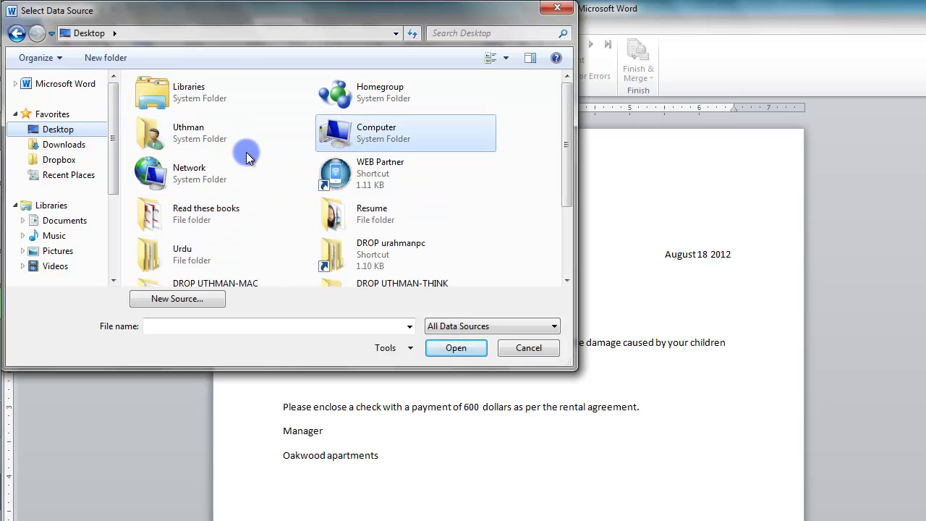
left_click(65, 220)
double_click(198, 215)
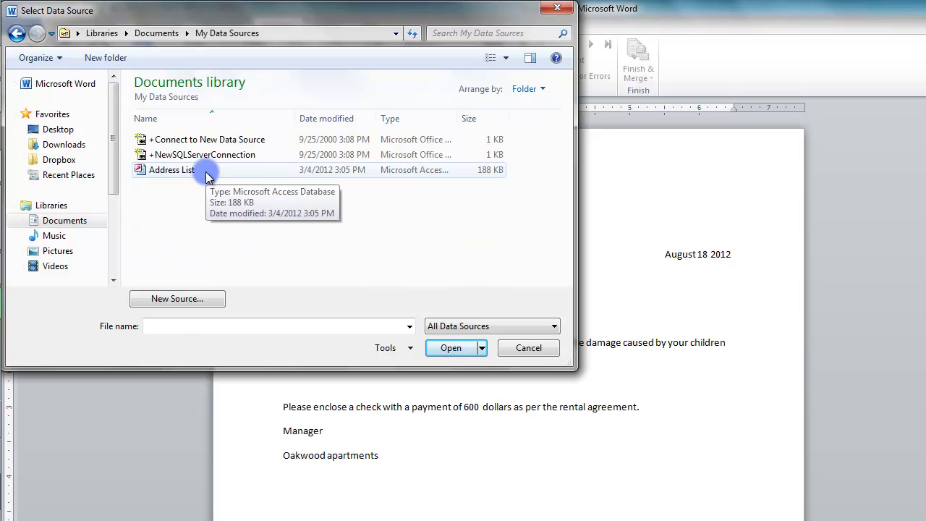
left_click(207, 173)
left_click(450, 347)
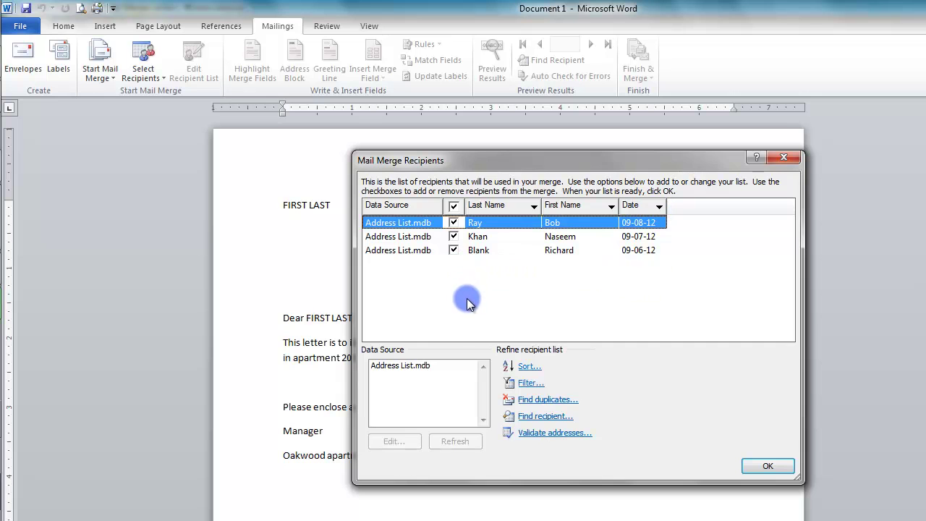
Sort the merge recipients by First Name, then Last Name, then Date, all ascending.
left_click(453, 224)
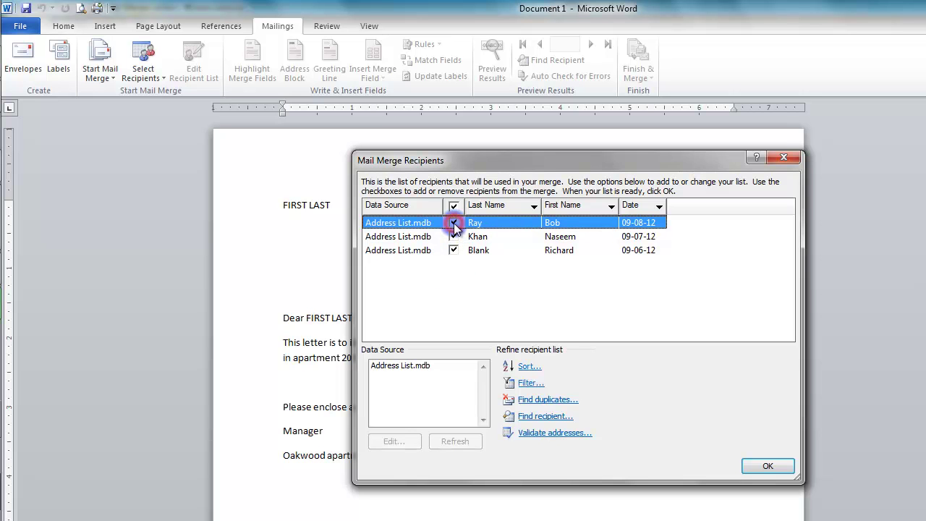
left_click(530, 368)
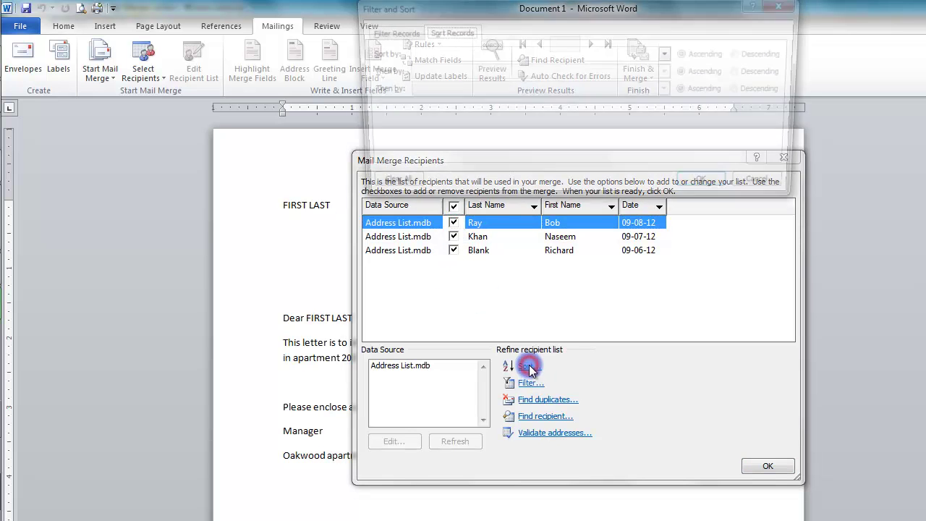
left_click_drag(465, 7, 464, 64)
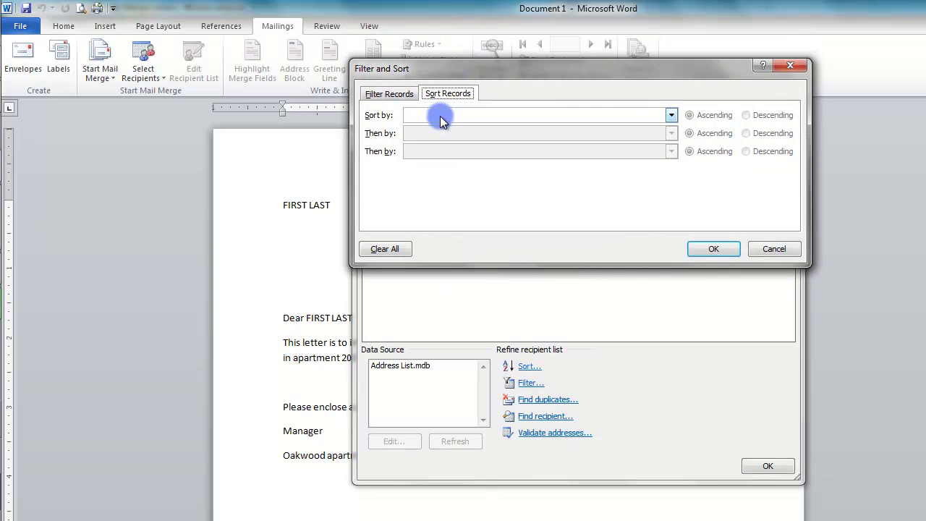
left_click(463, 116)
left_click(464, 136)
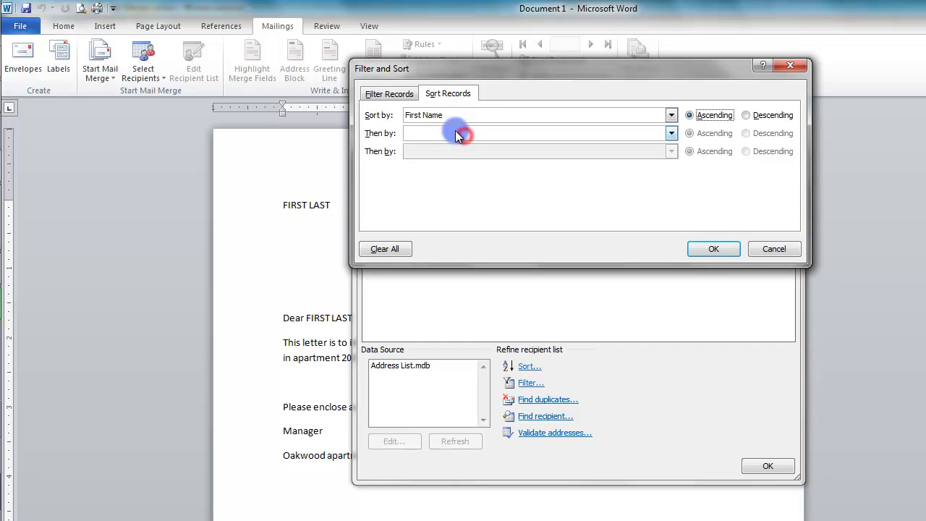
left_click(443, 133)
left_click(441, 165)
left_click(444, 151)
left_click(445, 192)
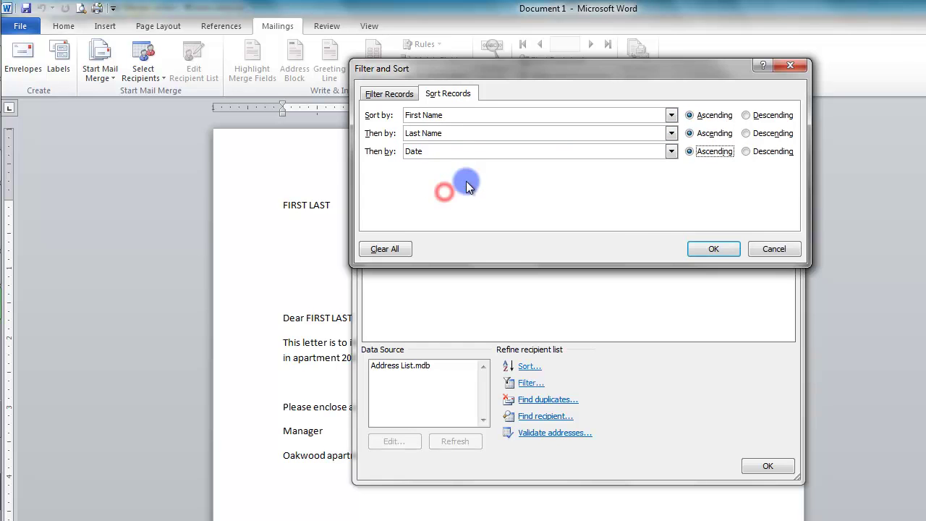
left_click(707, 251)
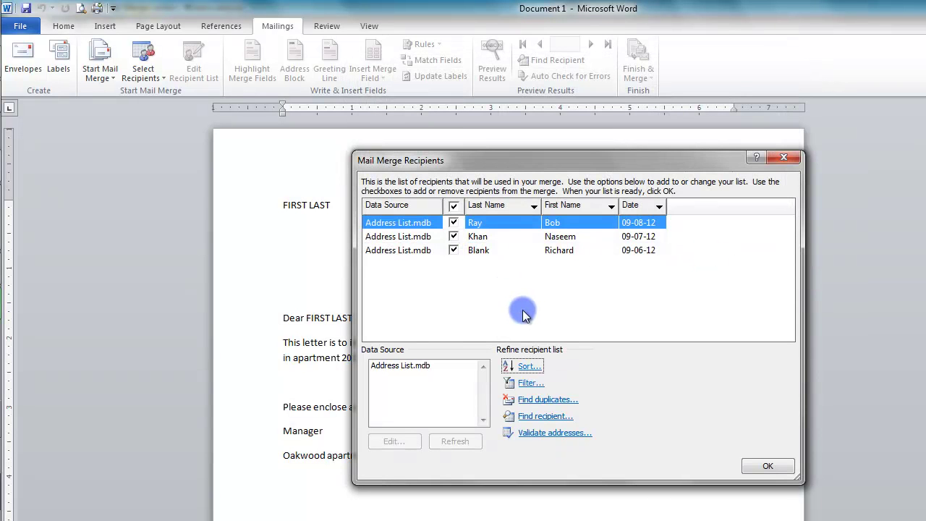
left_click(526, 384)
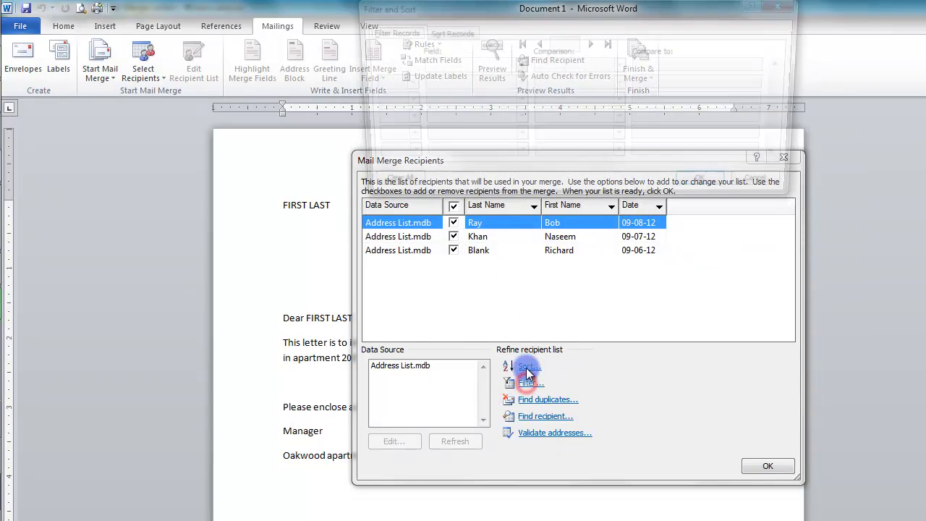
left_click(467, 65)
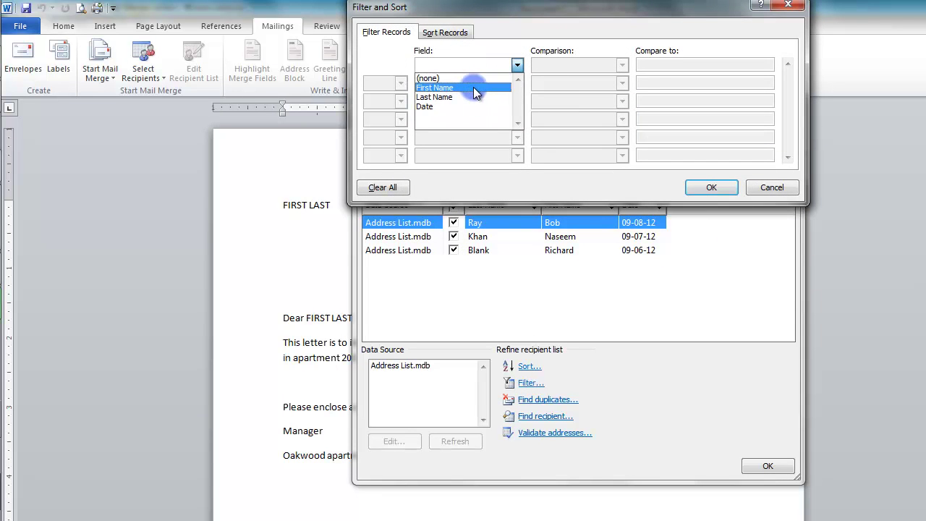
left_click(474, 88)
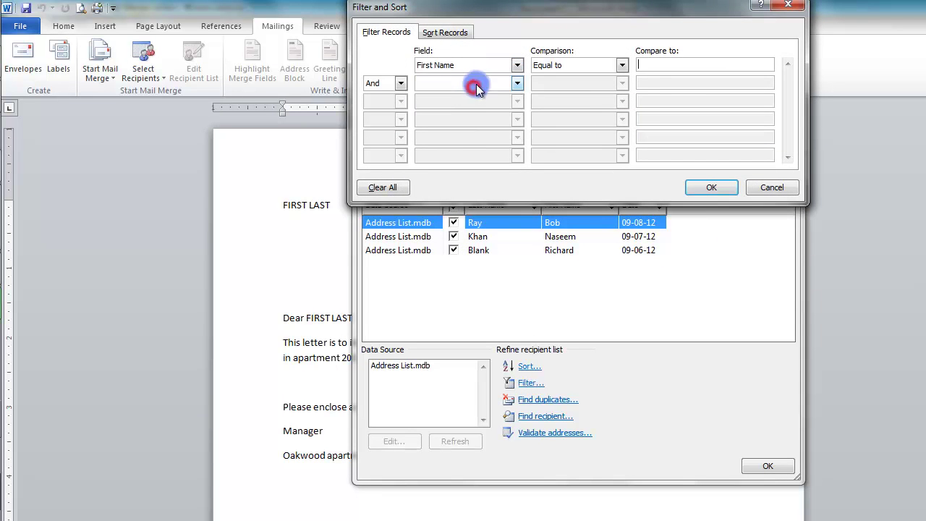
left_click(768, 187)
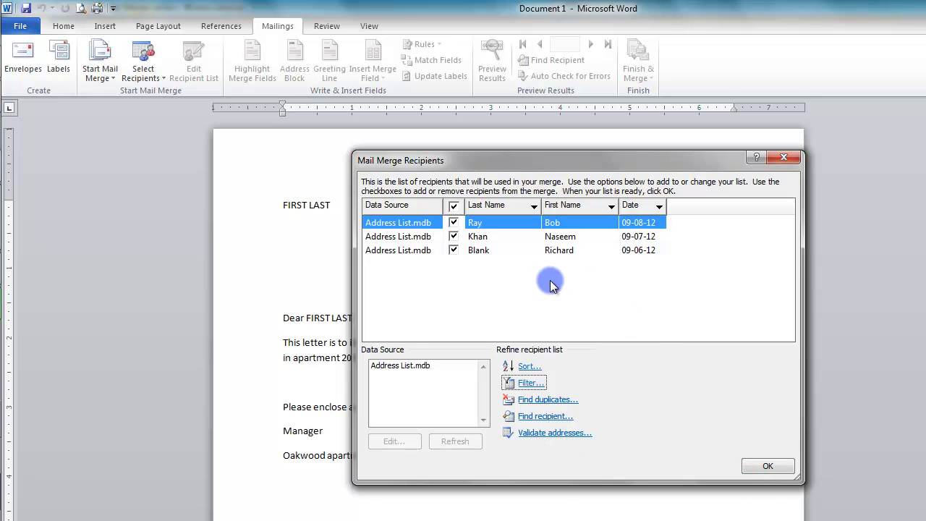
Accept the mail merge recipient list and continue to writing the letter.
left_click(770, 465)
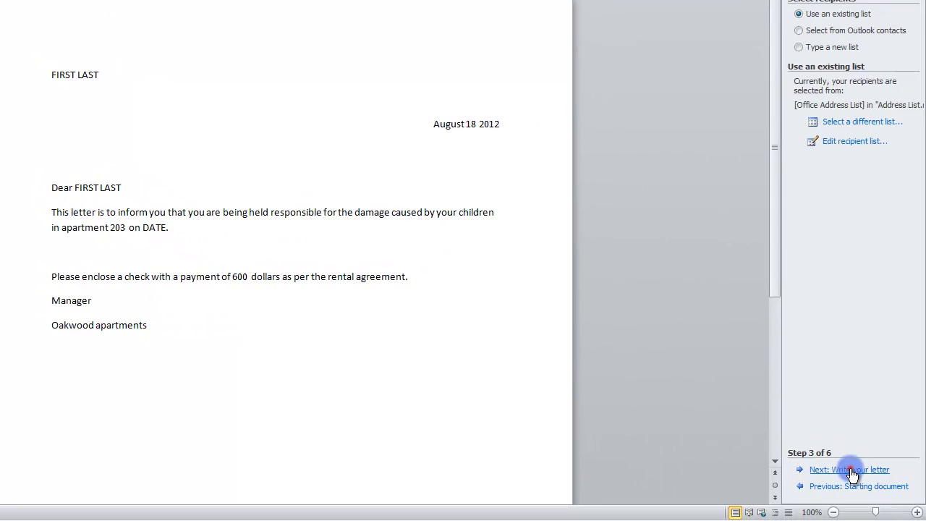
left_click(849, 471)
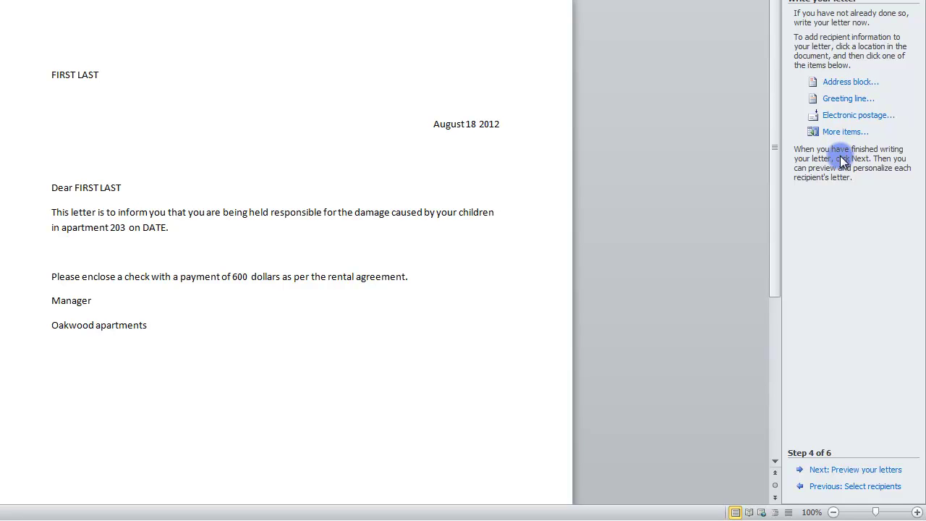
left_click(847, 106)
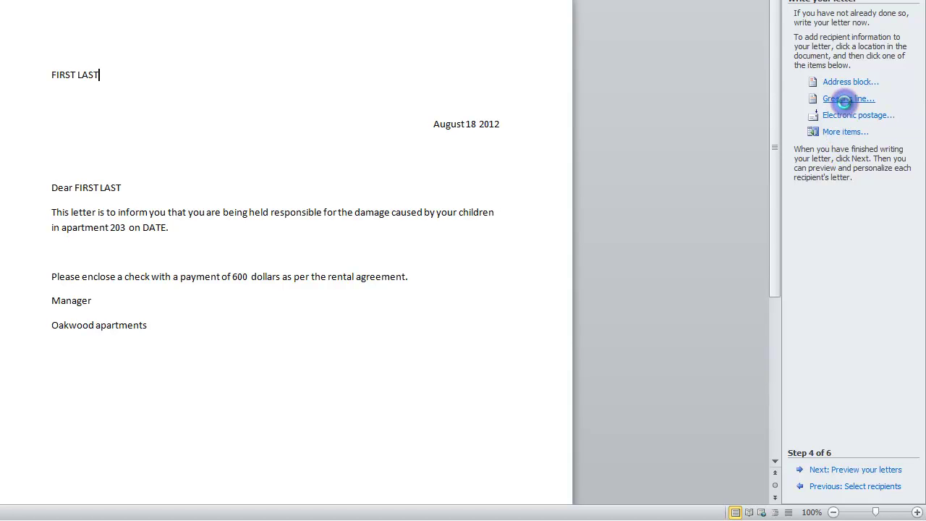
left_click_drag(369, 73, 412, 77)
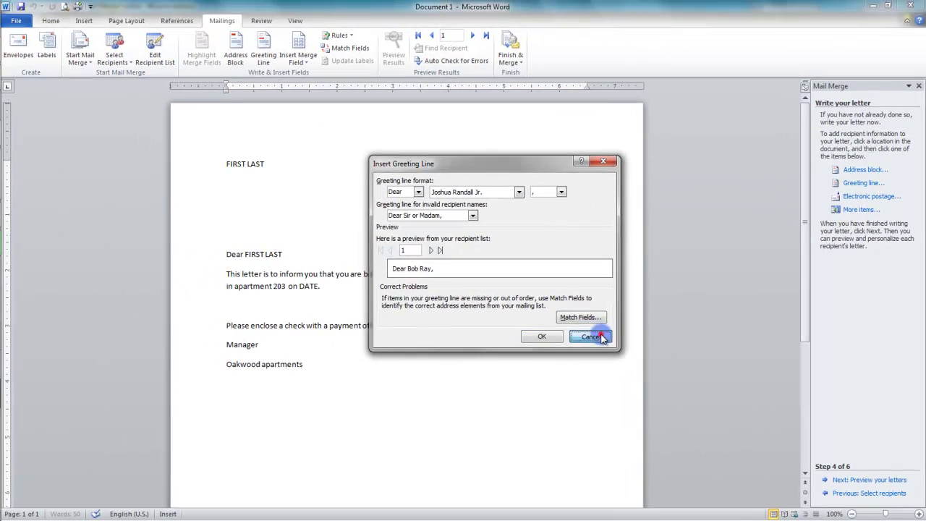
left_click(559, 319)
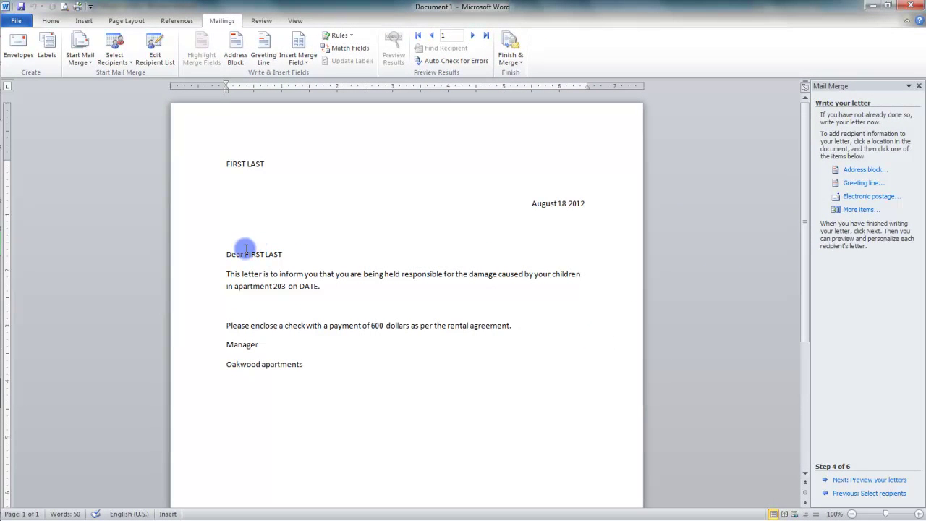
Select the "Dear FIRST LAST" line and start a greeting line for it with "Dear" as the salutation.
left_click_drag(226, 254, 277, 254)
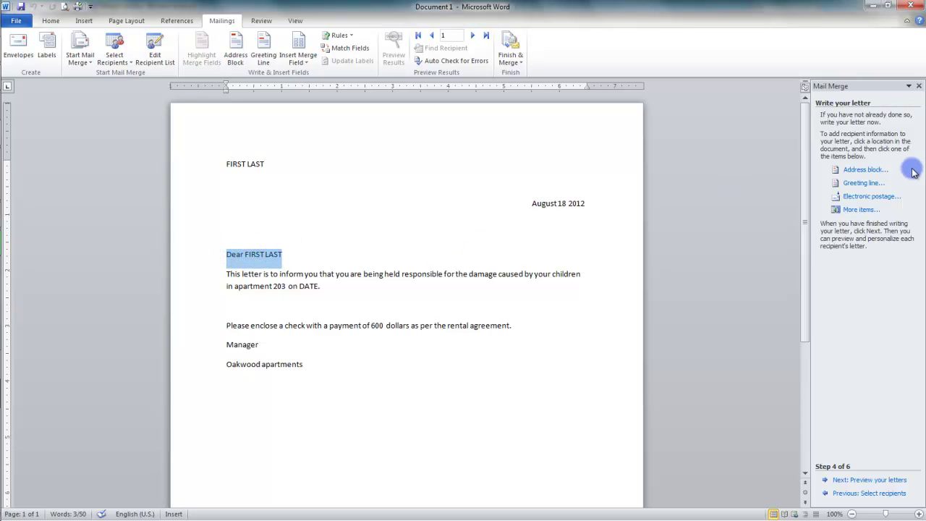
left_click(871, 188)
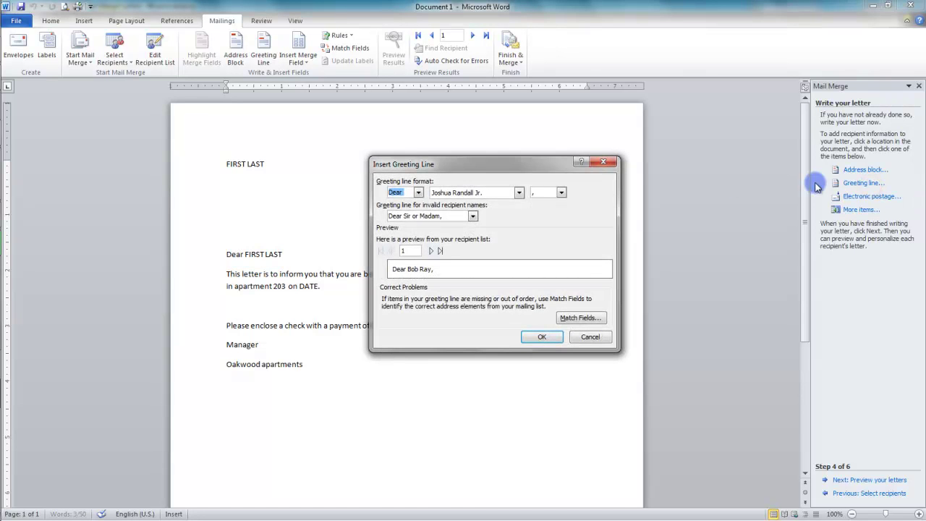
left_click(418, 193)
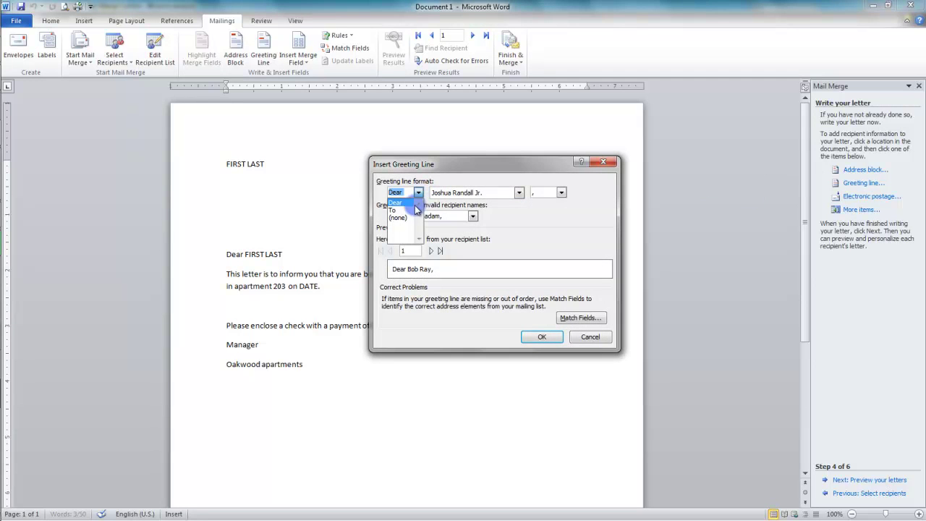
left_click(409, 217)
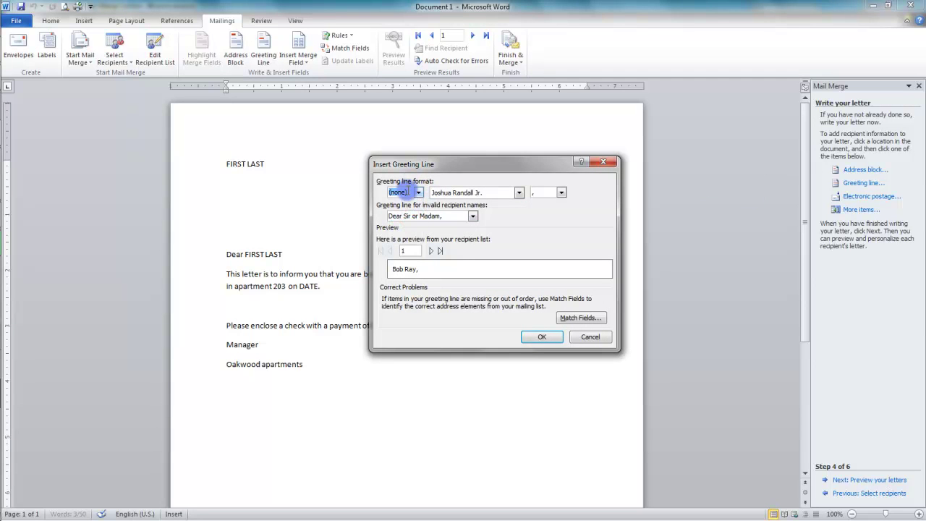
left_click(419, 193)
left_click(409, 203)
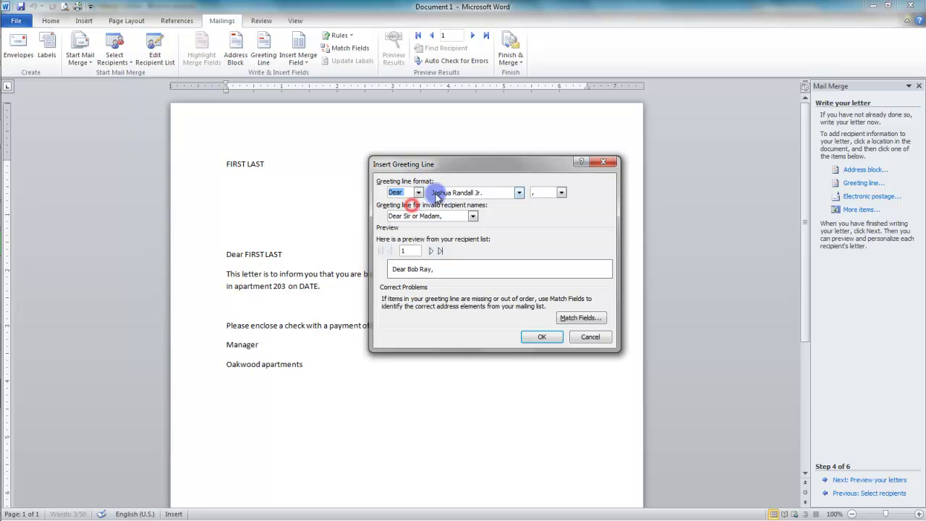
Set the greeting line's name format to "Mr. Randall" and its closing punctuation to a comma.
left_click(513, 194)
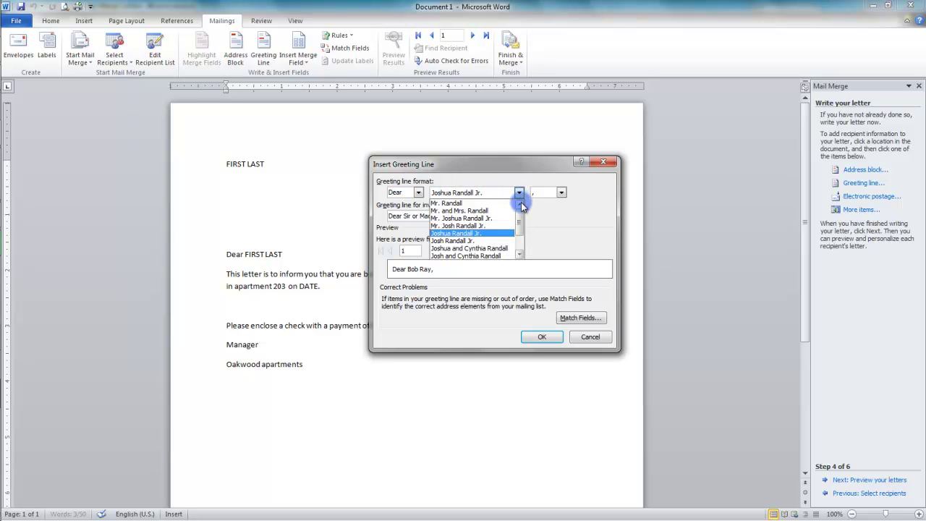
scroll(518, 224, "down", 2)
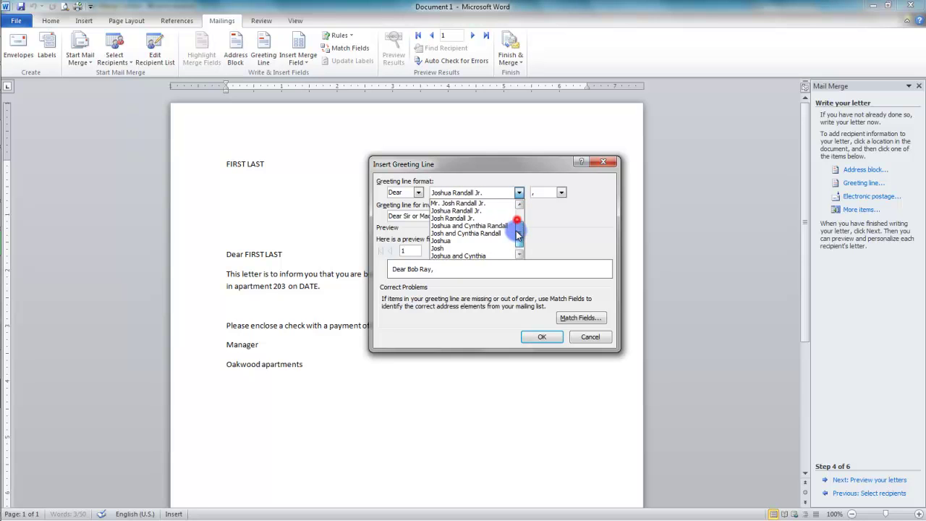
scroll(518, 217, "up", 2)
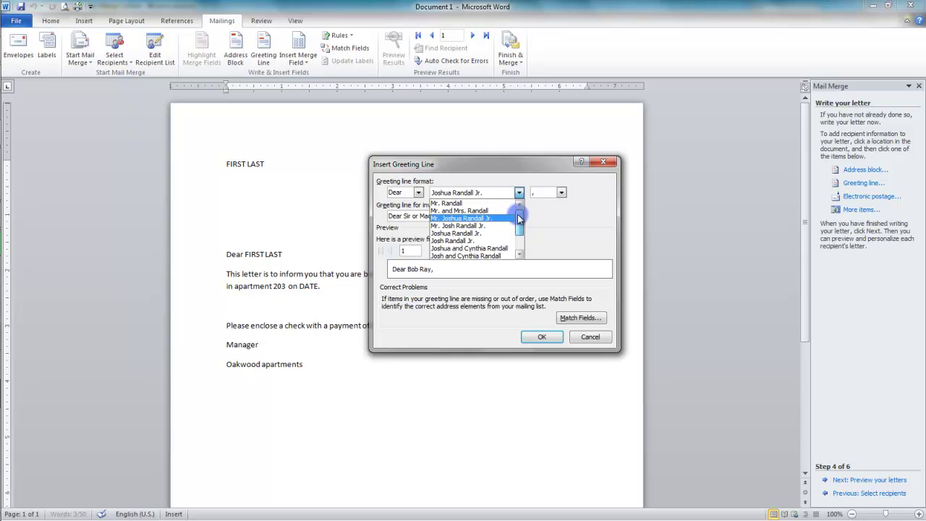
left_click(482, 203)
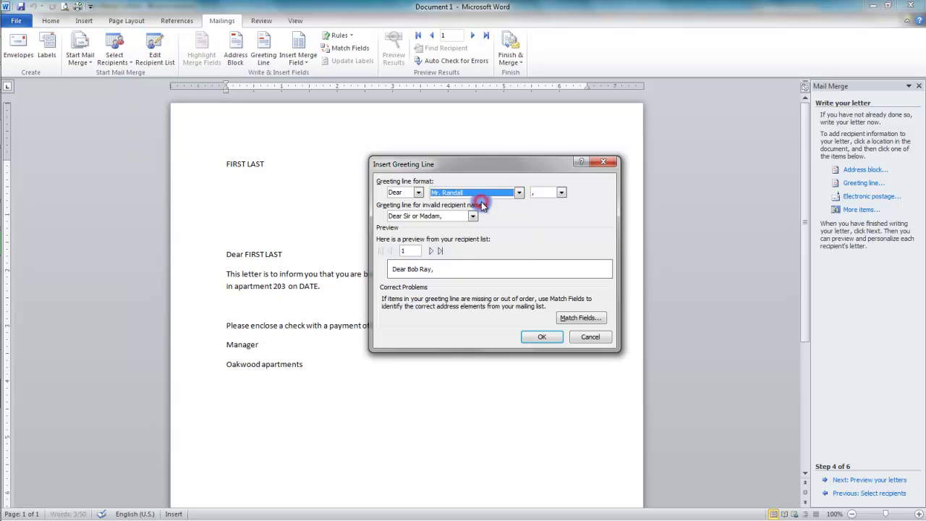
left_click(561, 194)
left_click(562, 190)
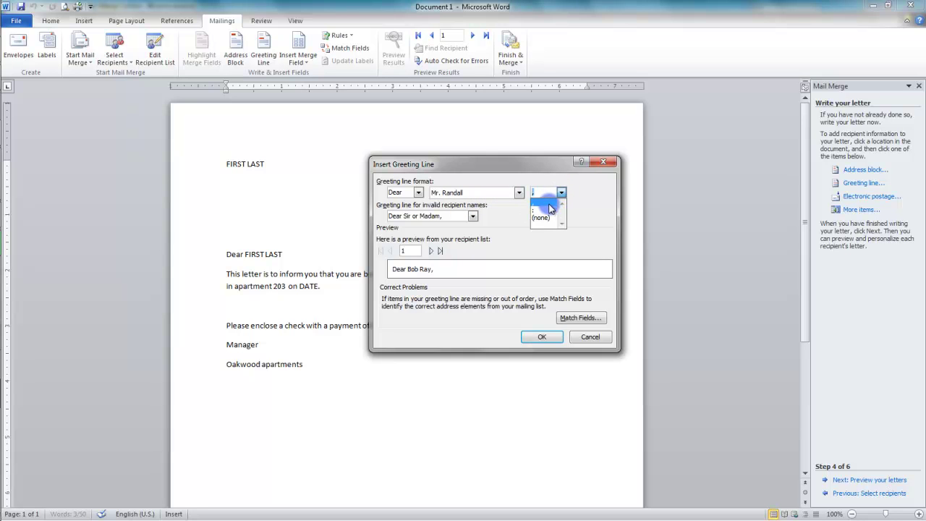
left_click(545, 204)
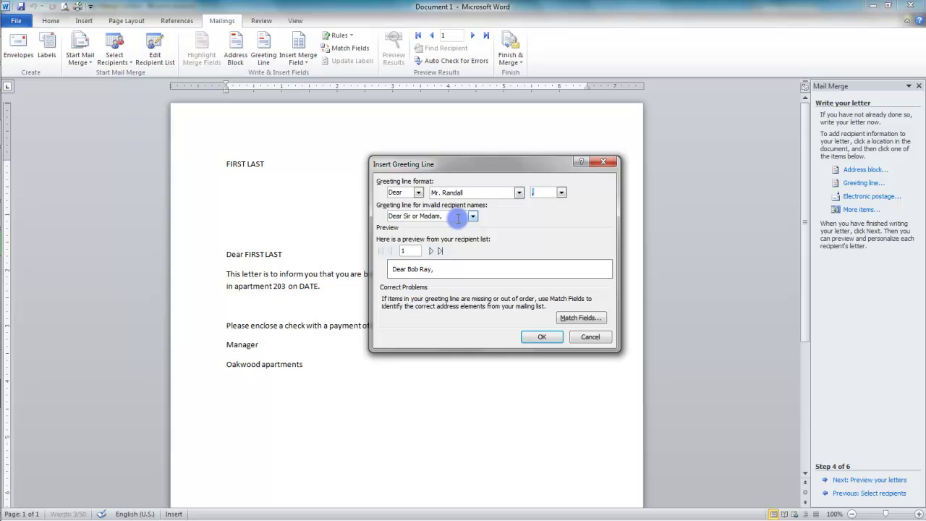
Use "Dear Sir or Madam," for invalid recipient names and insert the greeting line into the letter.
left_click(472, 217)
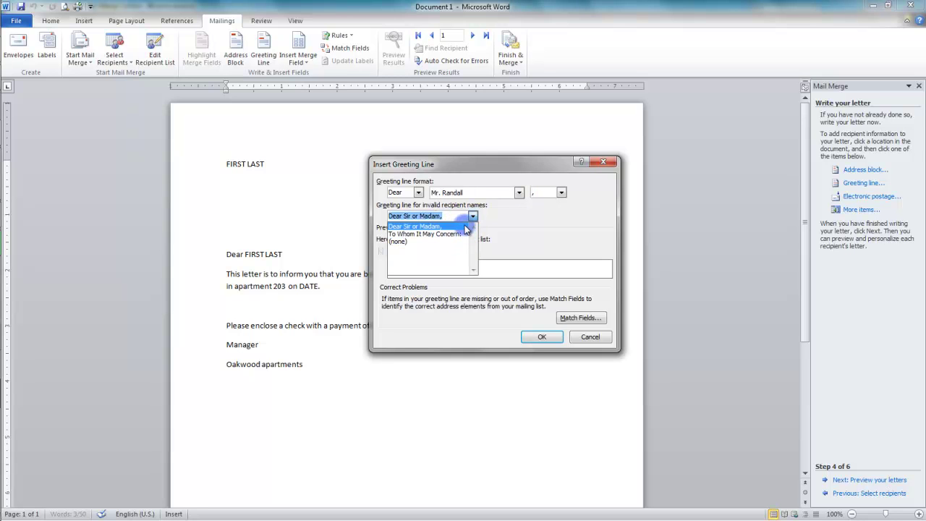
left_click(448, 225)
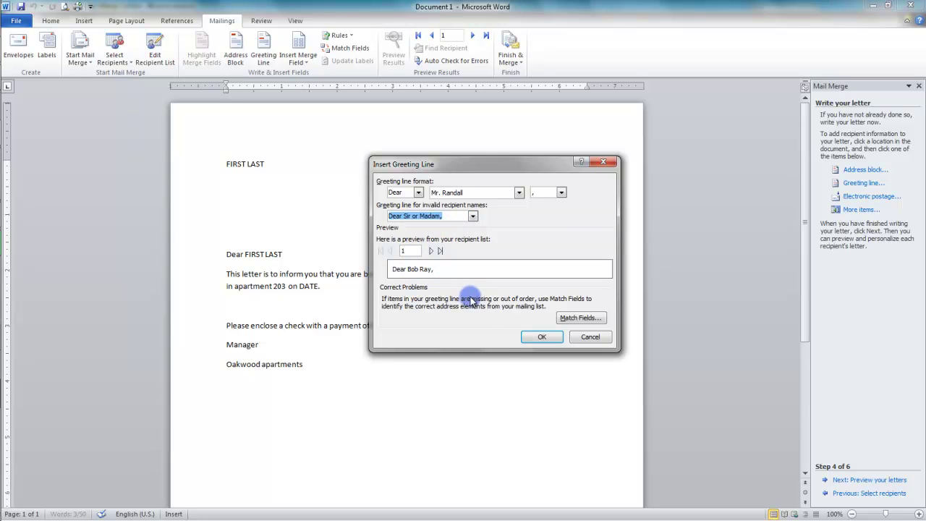
left_click(542, 338)
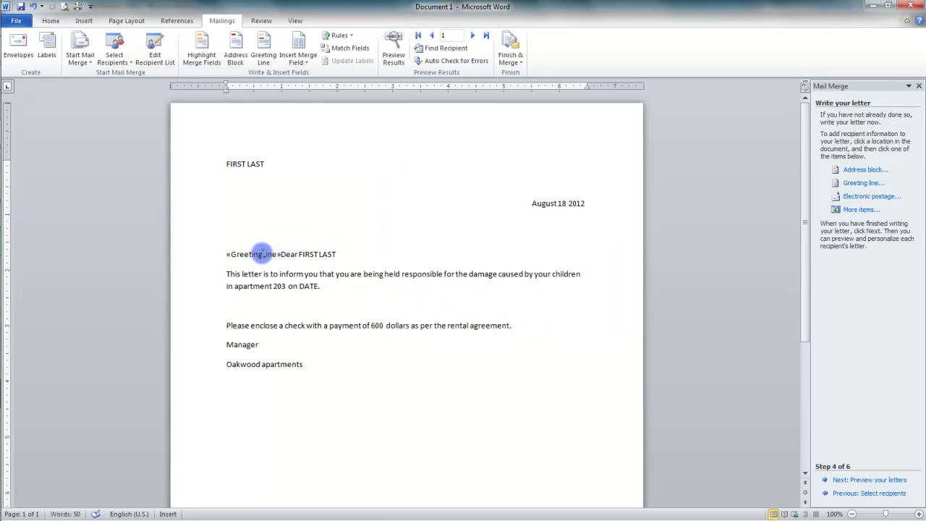
Delete the leftover "Dear FIRST LAST" text after the greeting line field and check which merge fields are available.
left_click_drag(341, 254, 289, 254)
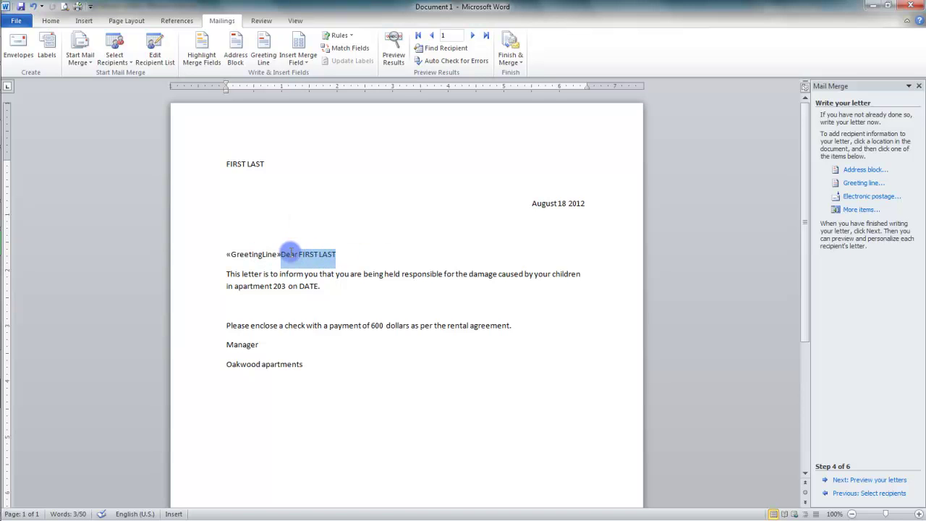
key("Delete")
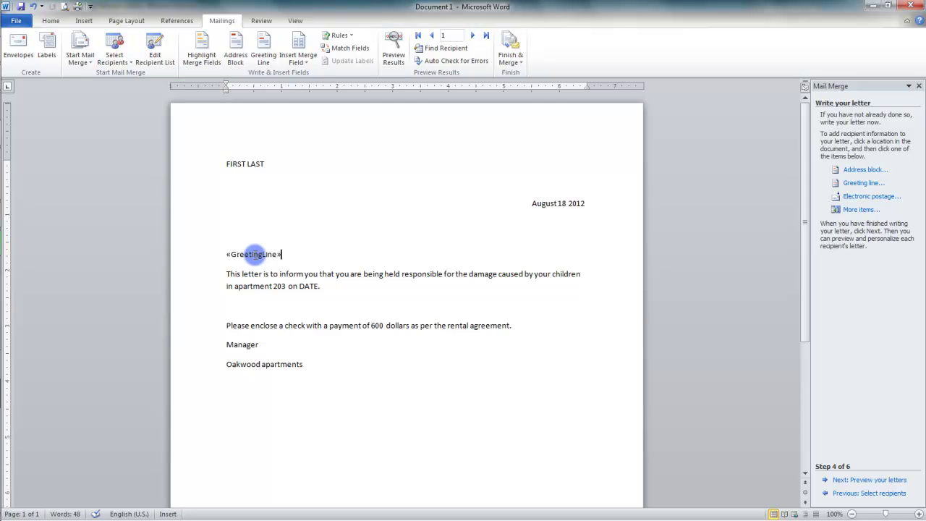
left_click(861, 210)
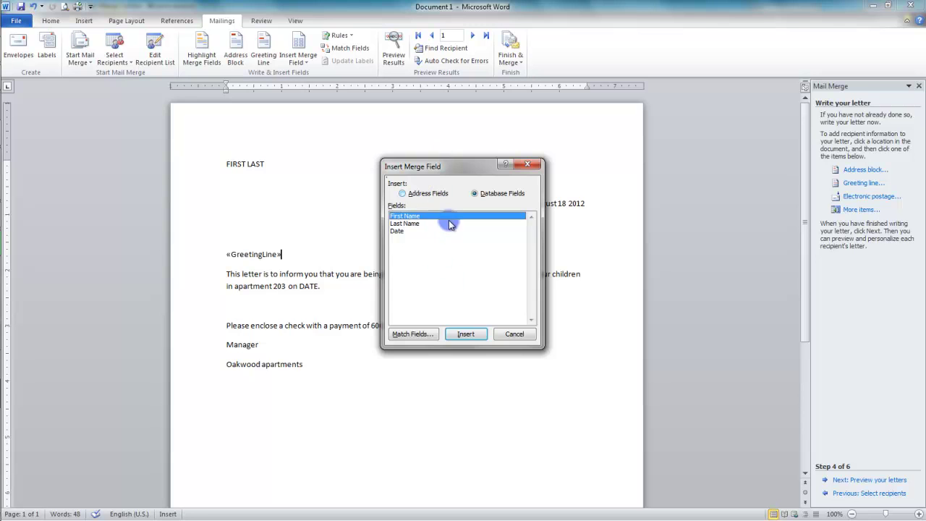
left_click(514, 335)
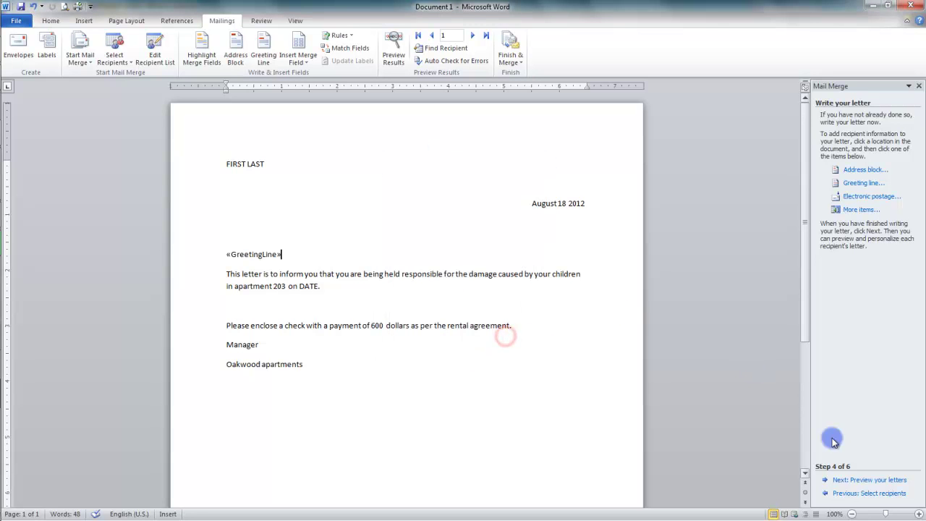
Preview the merged letter for the first recipient, examine its heading and greeting, and return to writing the letter.
left_click(870, 482)
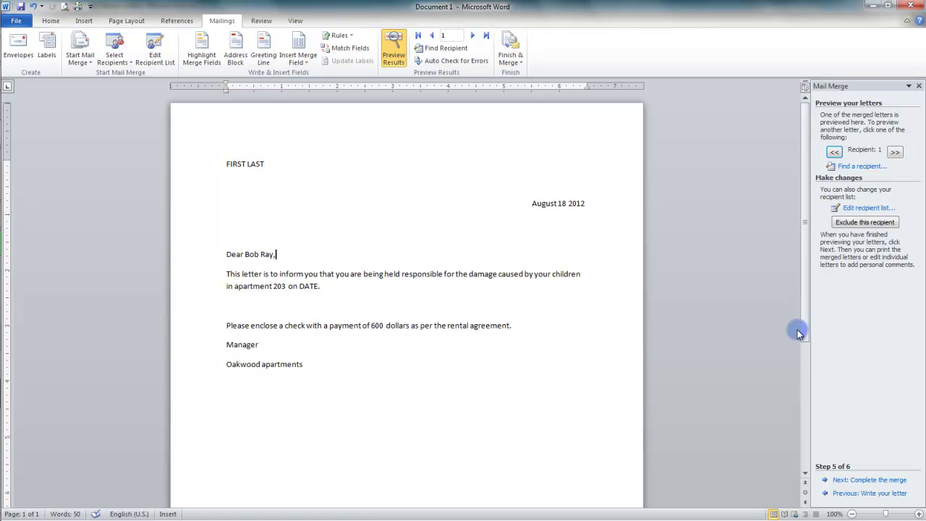
left_click(244, 166)
left_click(287, 258)
left_click_drag(287, 257, 250, 255)
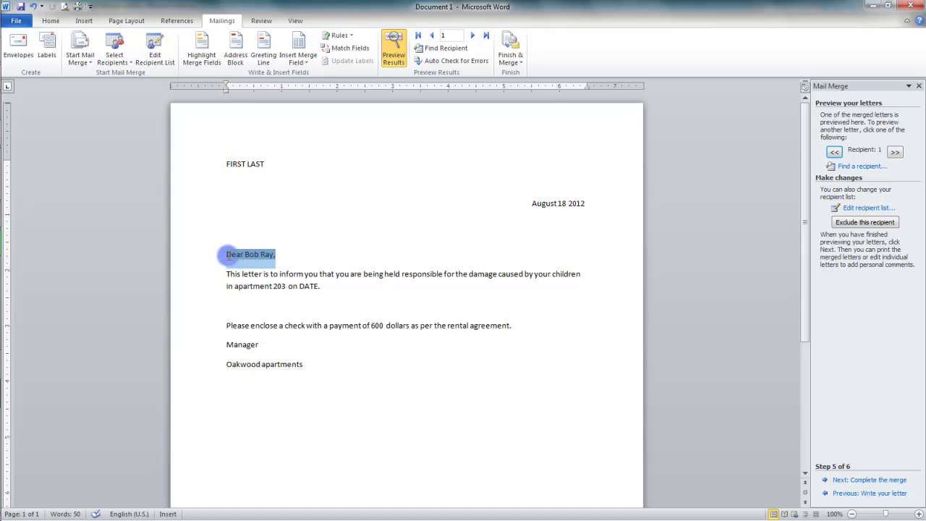
left_click(314, 250)
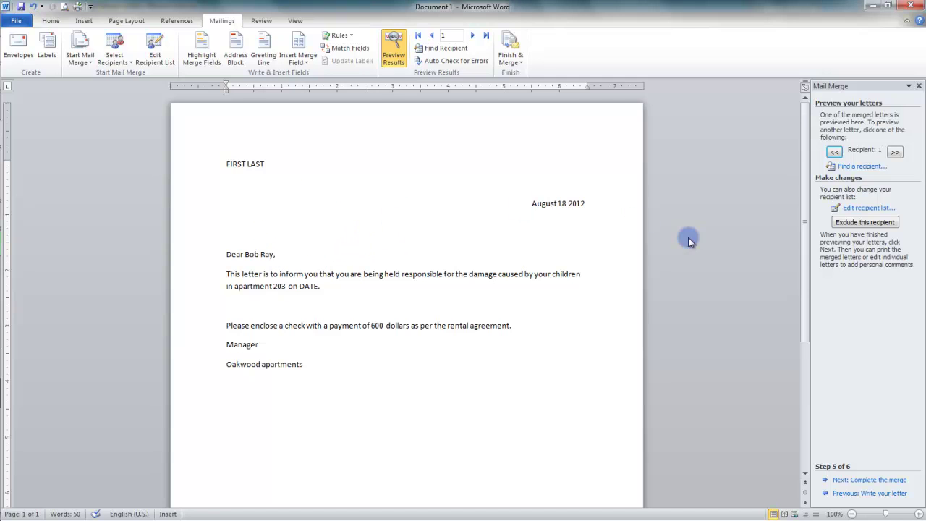
left_click(869, 493)
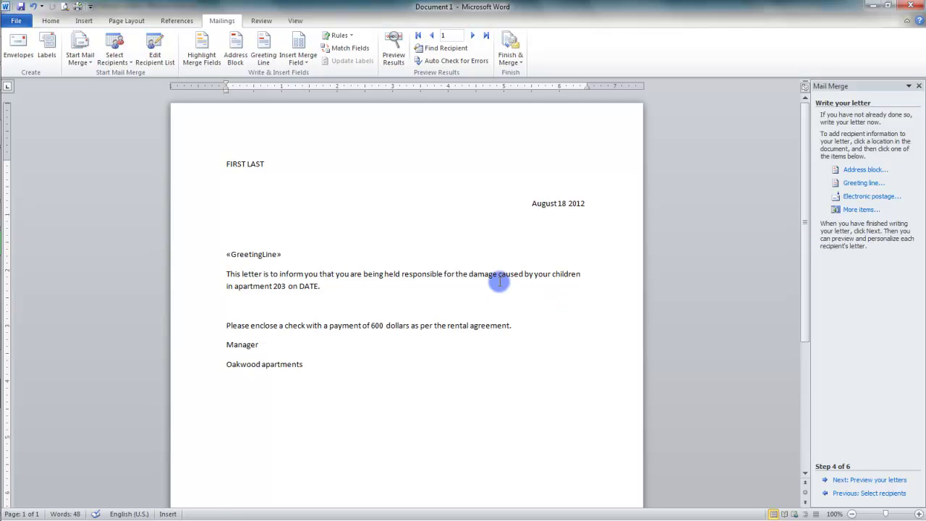
Insert an address block at the "FIRST LAST" heading above the letter date and delete the placeholder text.
triple_click(272, 164)
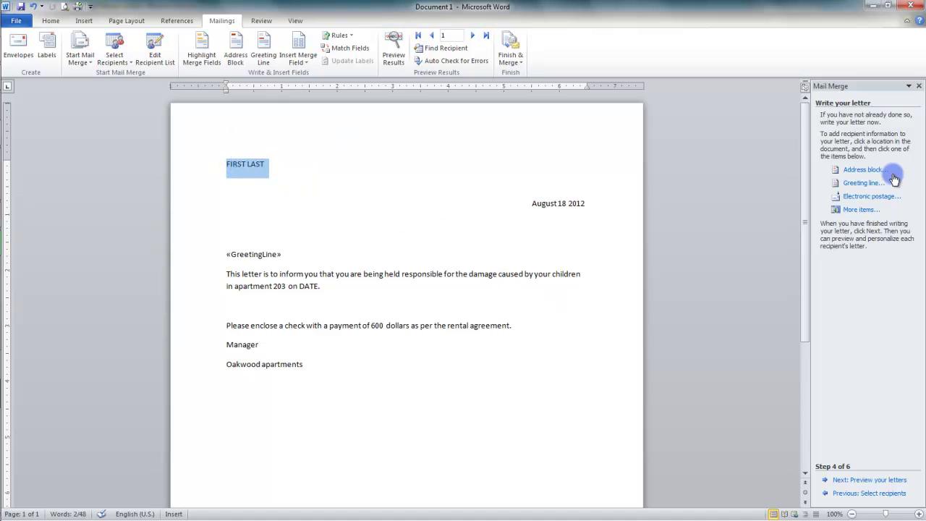
left_click(870, 170)
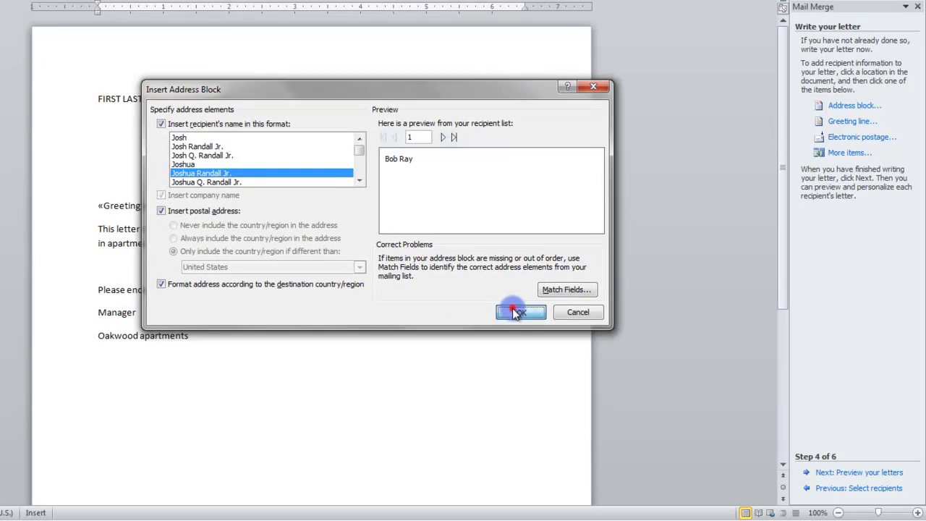
left_click(575, 342)
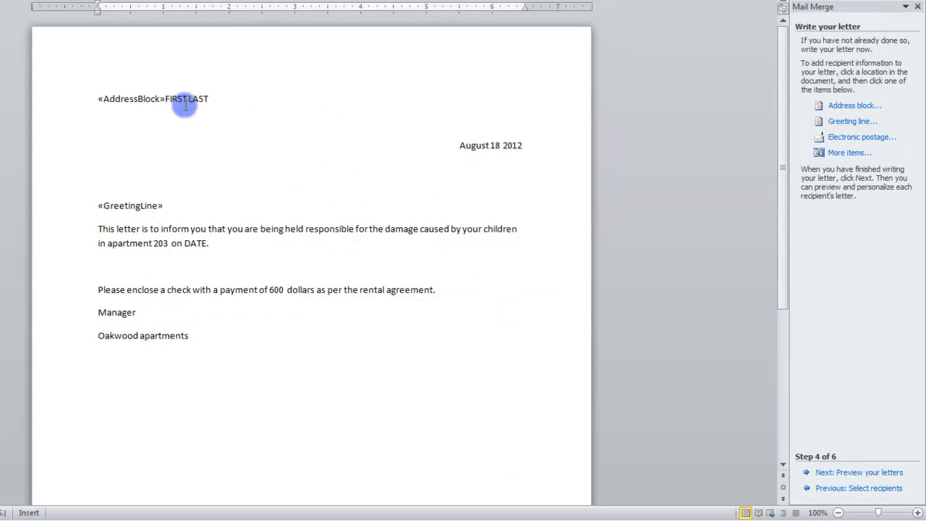
left_click_drag(166, 99, 208, 99)
key("Delete")
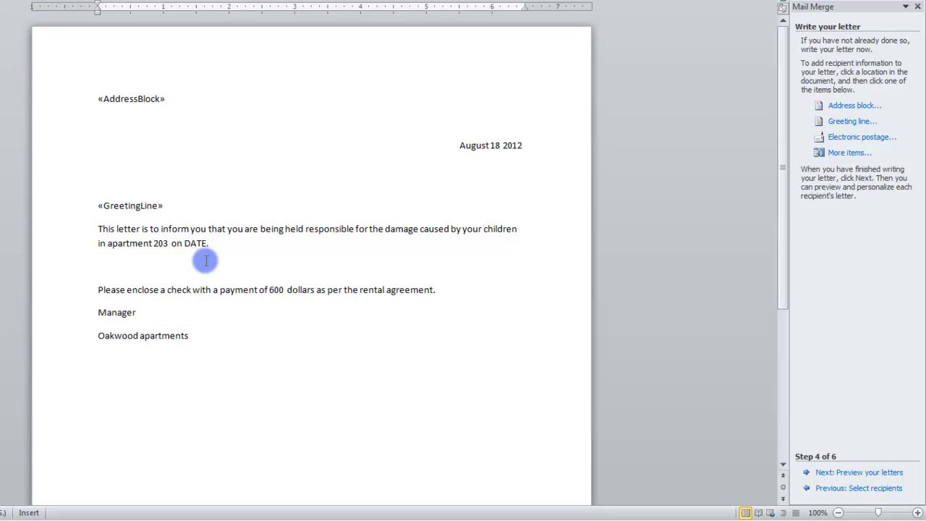
Replace the "DATE" placeholder in the first paragraph with the Date merge field and preview the merged letters.
left_click_drag(206, 244, 190, 246)
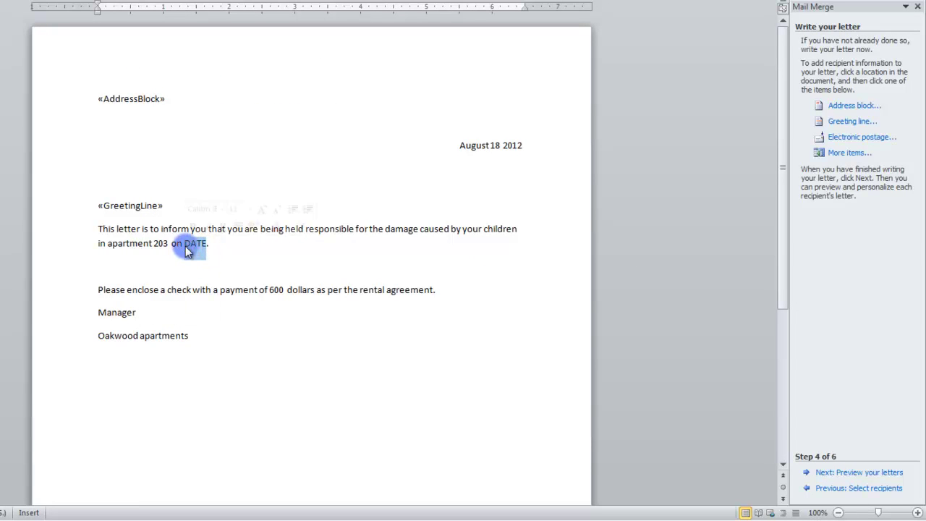
left_click(843, 153)
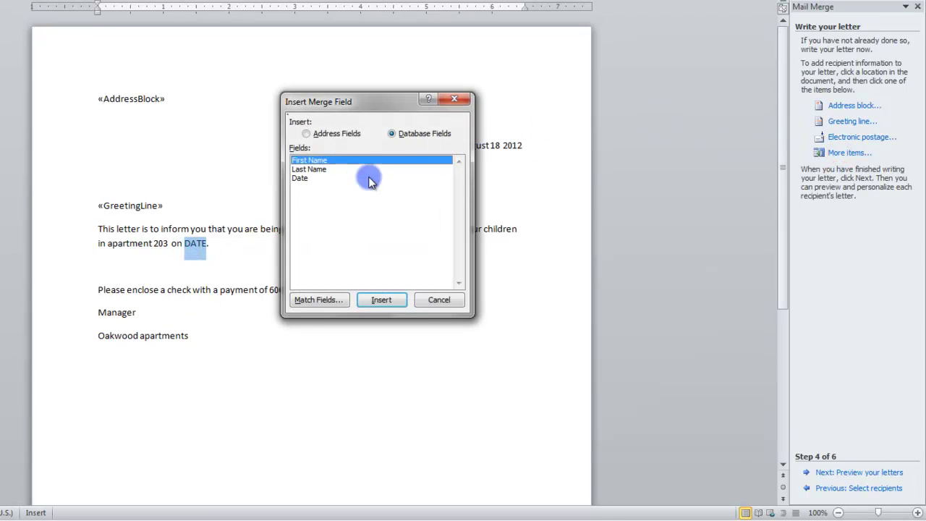
left_click(341, 178)
left_click(366, 303)
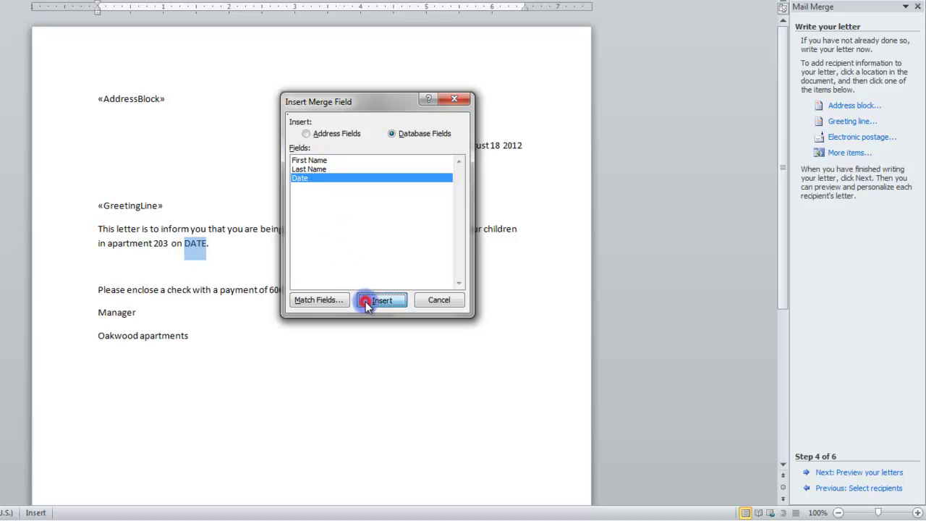
left_click(436, 299)
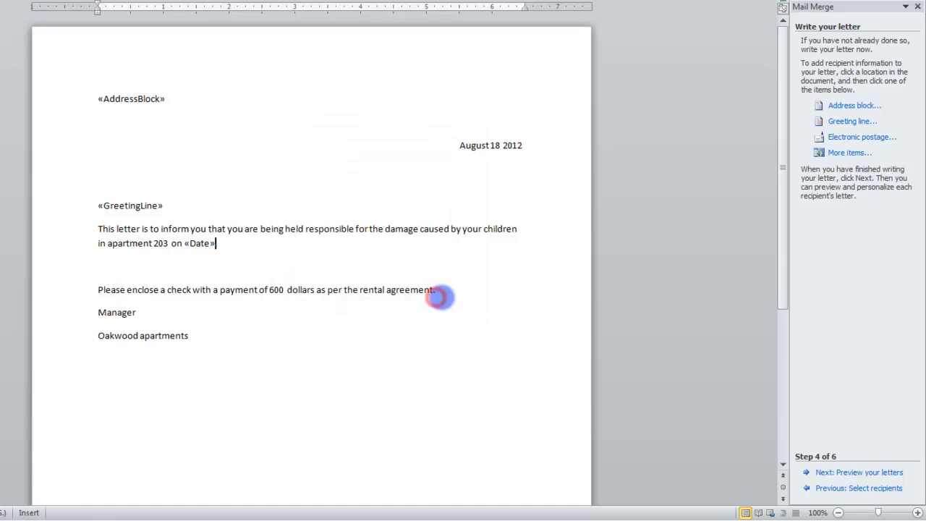
type(".")
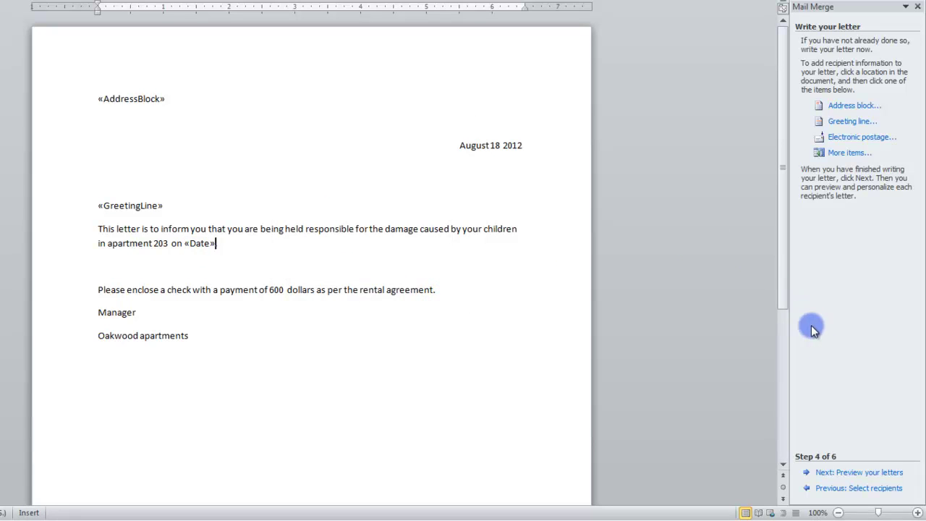
left_click(850, 477)
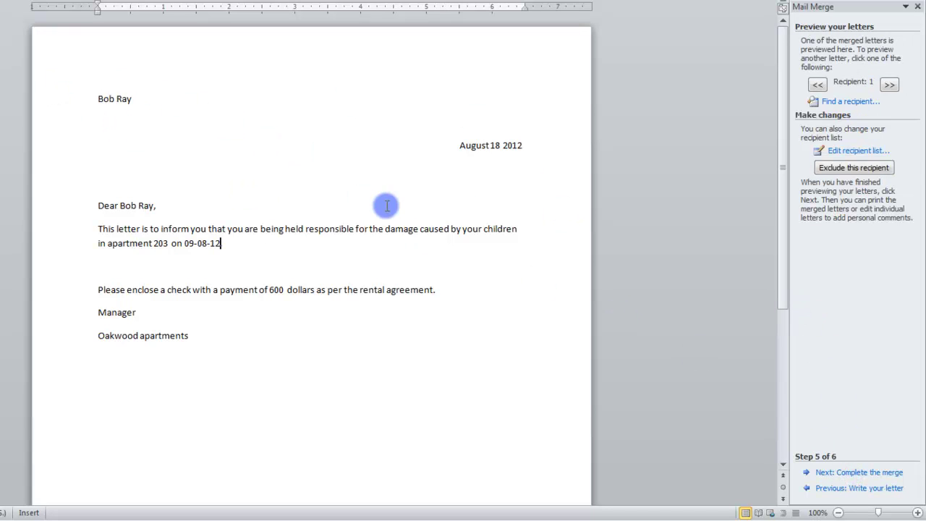
key("BackSpace")
mouse_move(786, 175)
left_mouse_down()
mouse_move(784, 214)
mouse_move(781, 161)
left_mouse_up()
key("BackSpace")
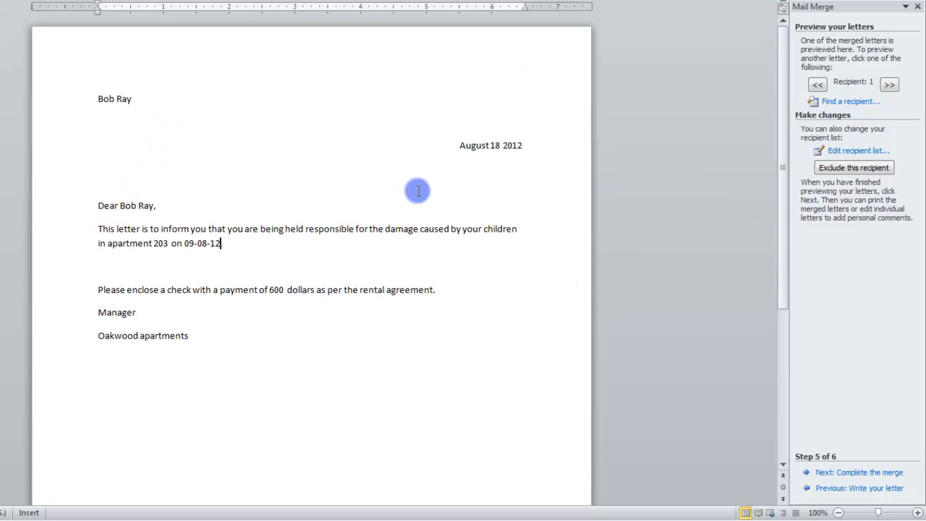
Preview the letters through the third recipient, and complete the merge by sending all records to a new document of individual letters.
left_click(894, 86)
left_click(892, 86)
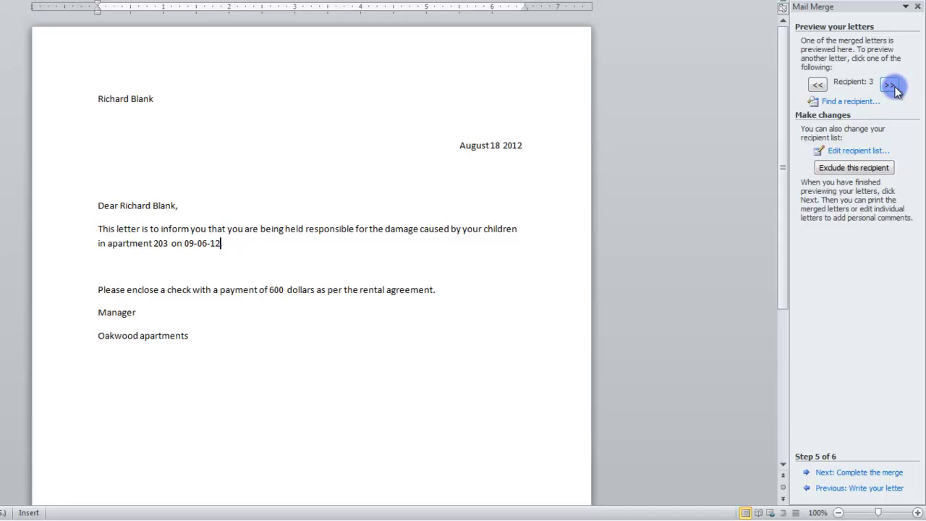
left_click(878, 474)
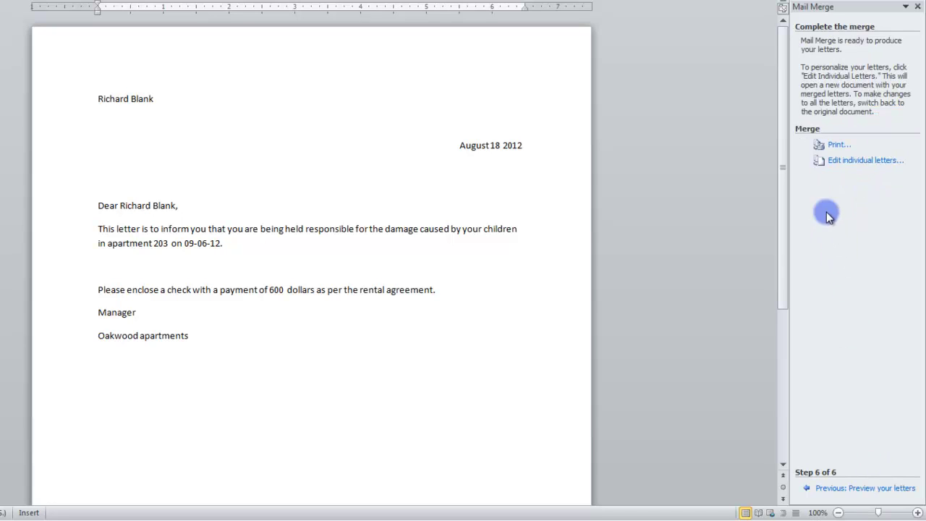
left_click(846, 162)
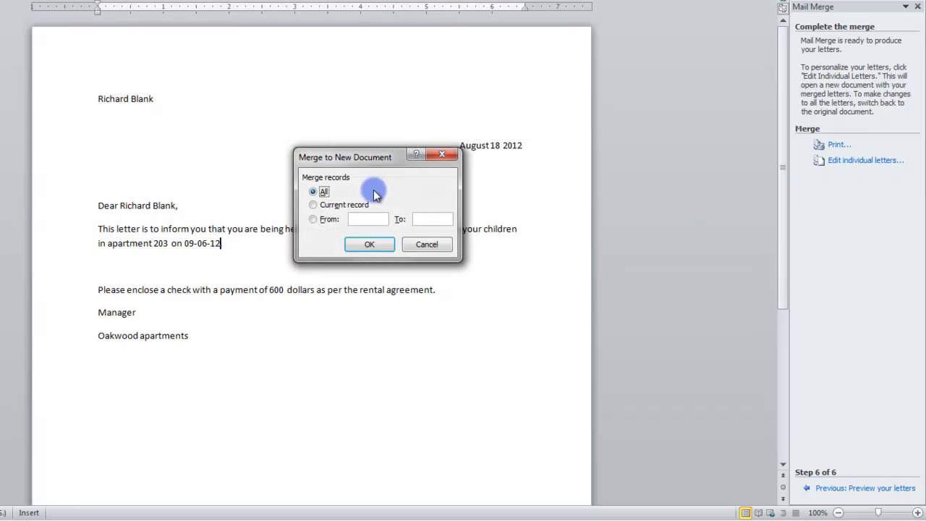
left_click(365, 245)
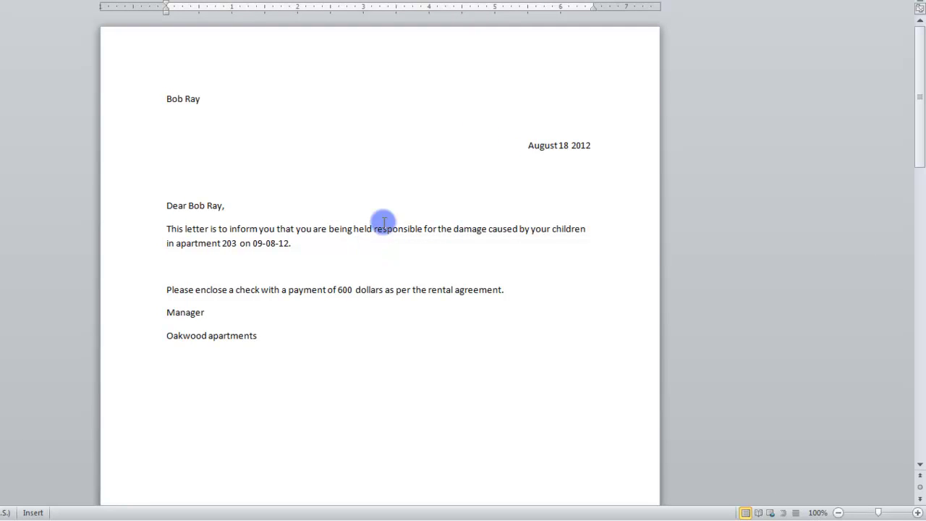
mouse_move(920, 79)
left_mouse_down()
mouse_move(920, 372)
mouse_move(916, 68)
left_mouse_up()
left_click(471, 269)
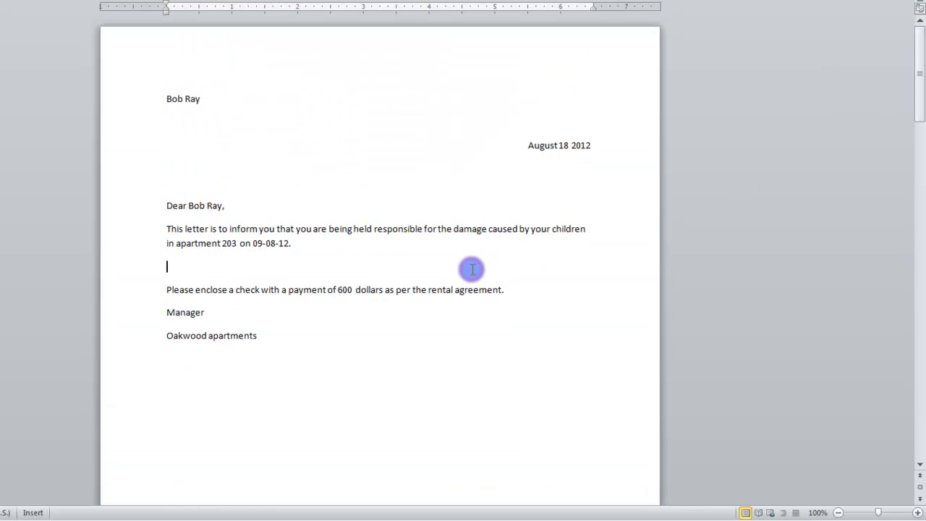